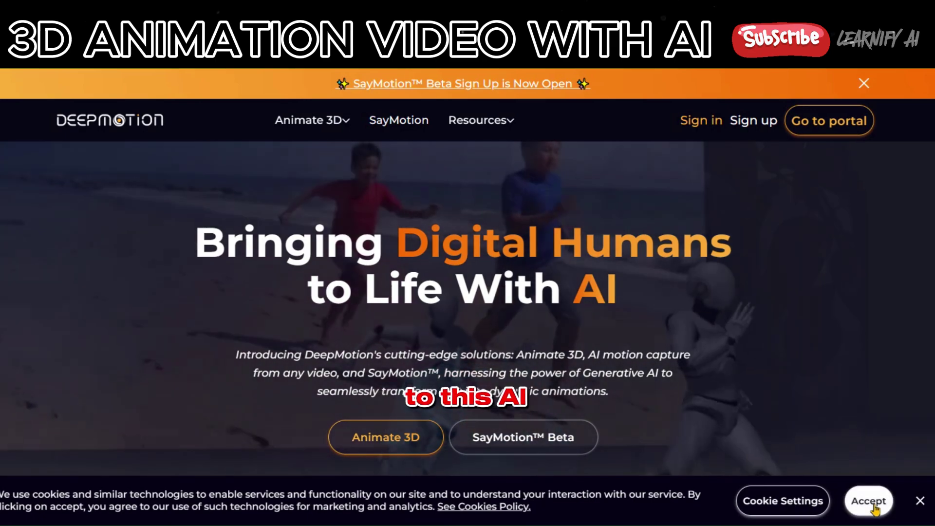
Step: Accept the cookie banner and look over the signed-in portal dashboard
left_click(874, 508)
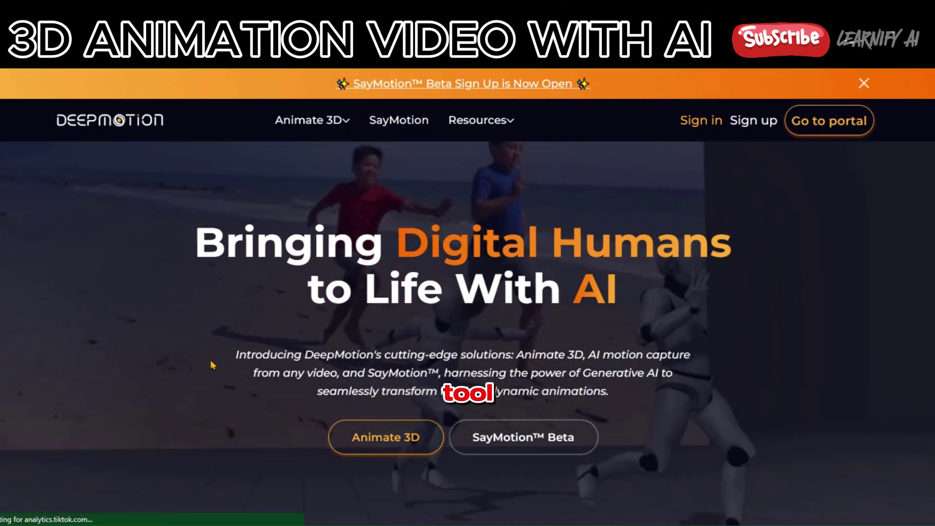
scroll(212, 364, "down", 10)
scroll(212, 364, "up", 8)
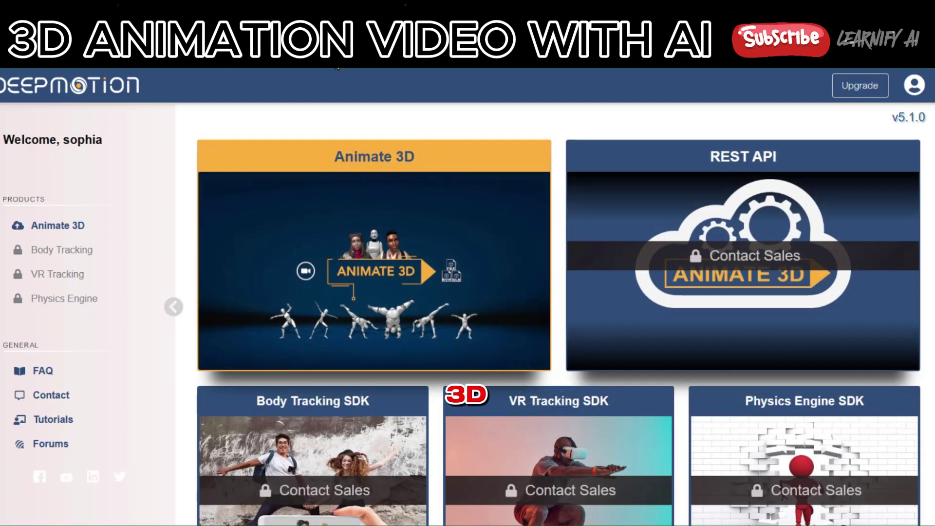
Step: Open the Animate 3D product from the portal dashboard
left_click(356, 241)
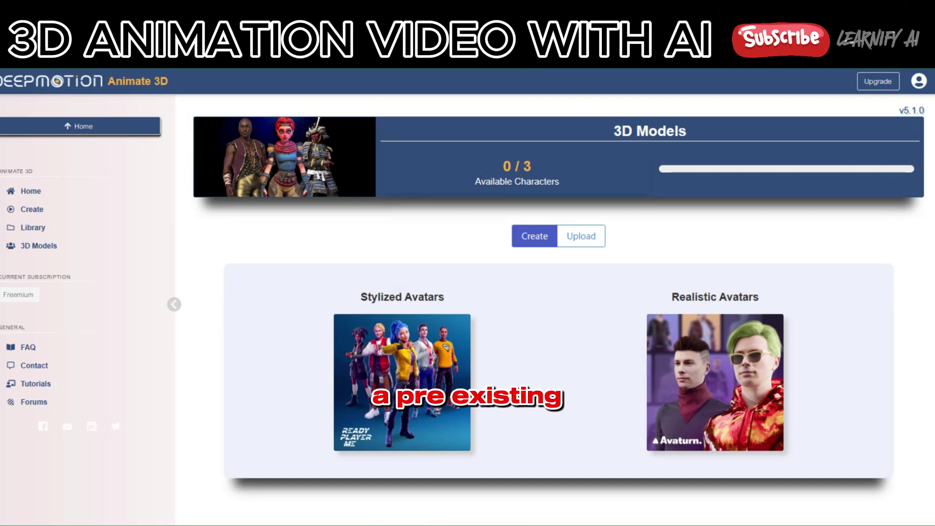
Step: Glance at Upload, then return to Create for a stylized avatar with blonde hair and glasses
left_click(584, 238)
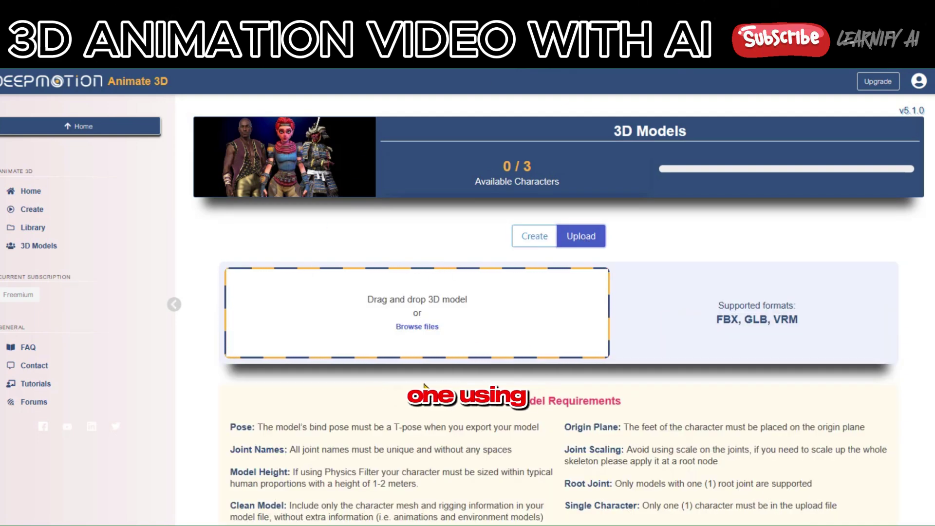
scroll(424, 384, "down", 1)
scroll(501, 256, "up", 1)
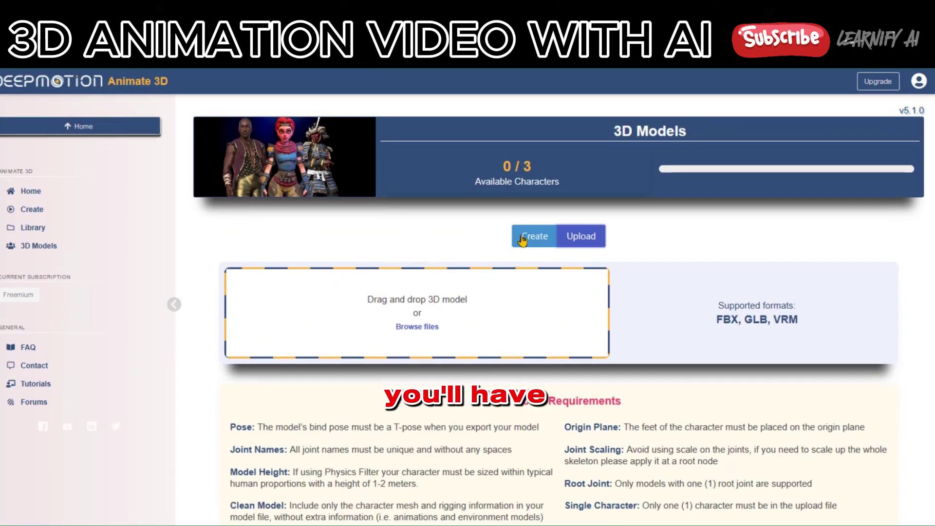
left_click(522, 240)
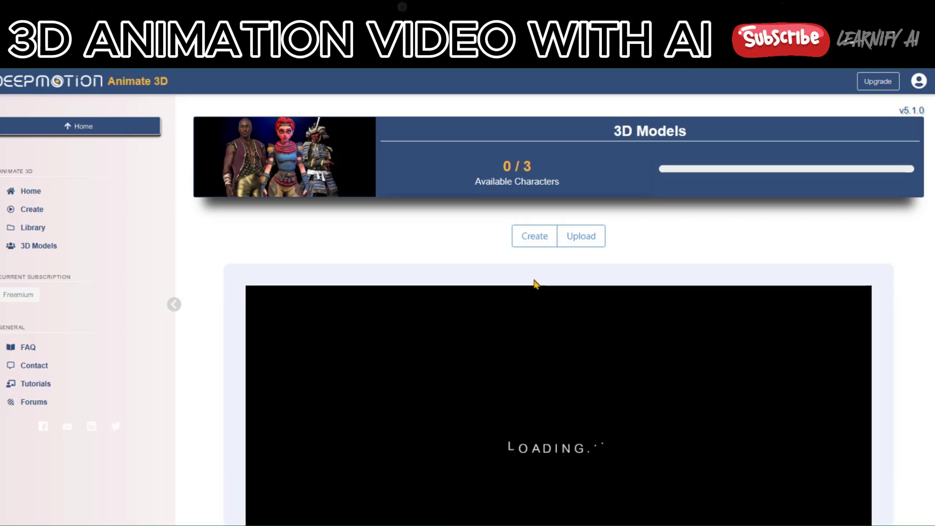
scroll(535, 283, "down", 3)
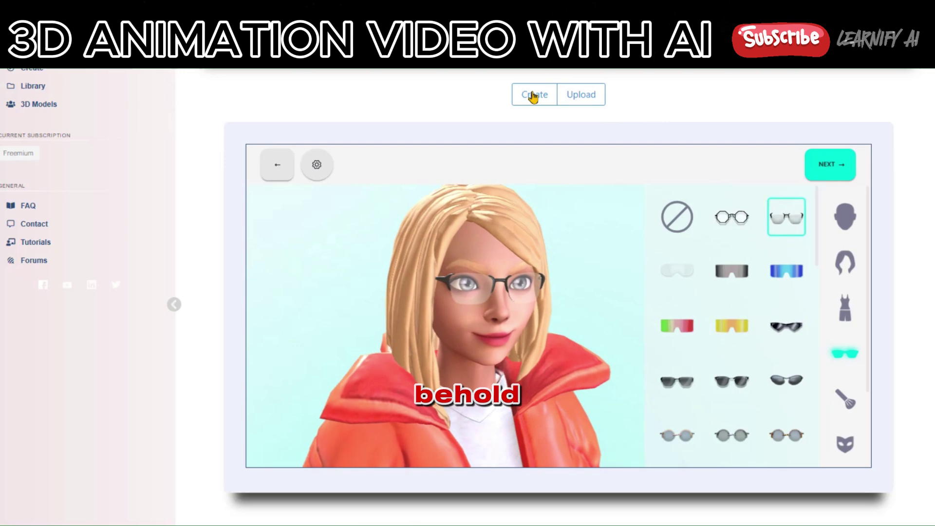
Step: Fit dark sunglasses, switch to the third face shape and apply the pale peach skin swatch
left_click(678, 325)
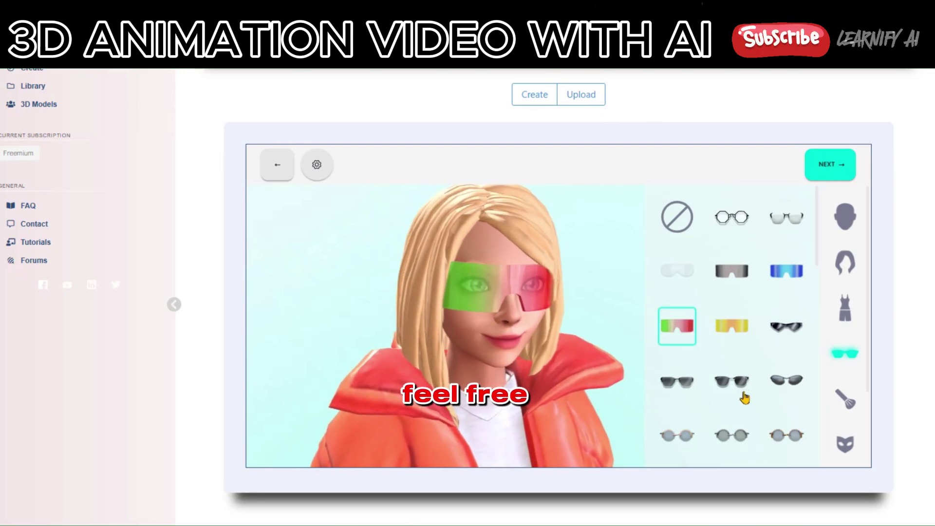
left_click(732, 381)
left_click(844, 217)
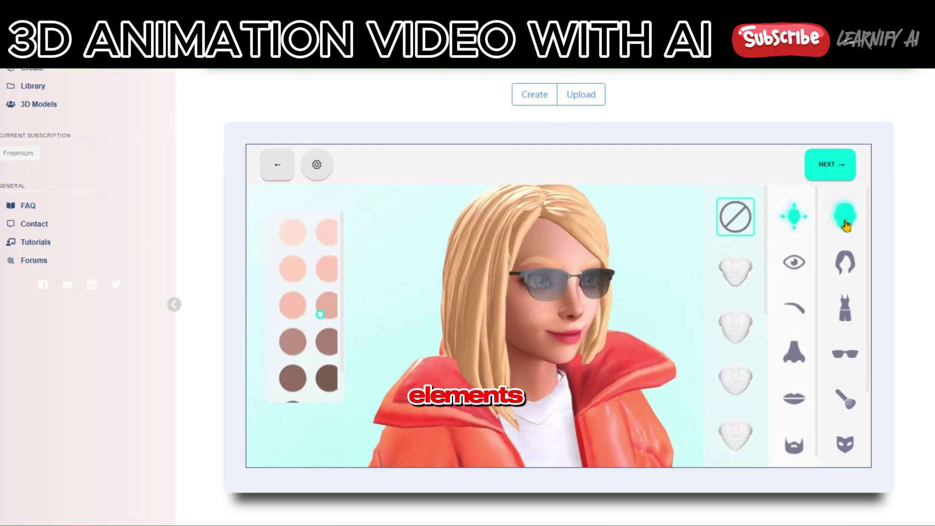
left_click(748, 280)
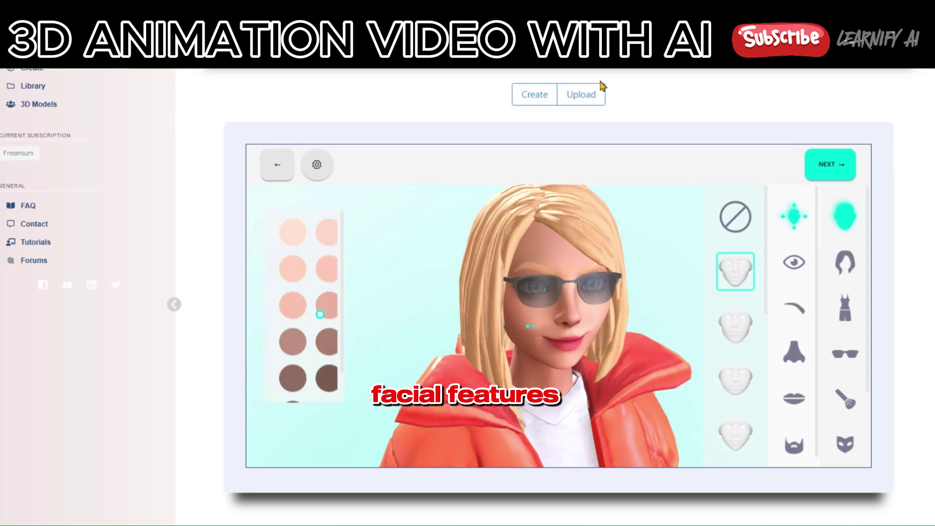
left_click(735, 325)
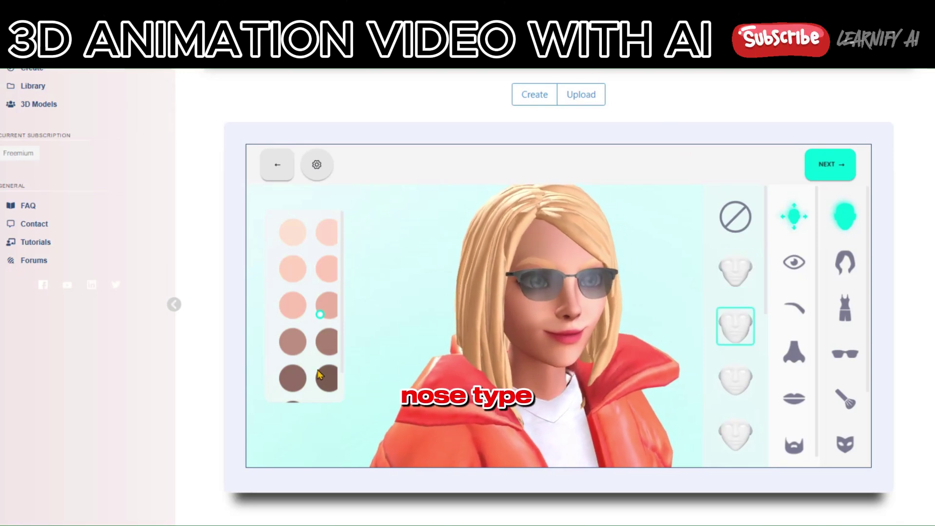
left_click(306, 345)
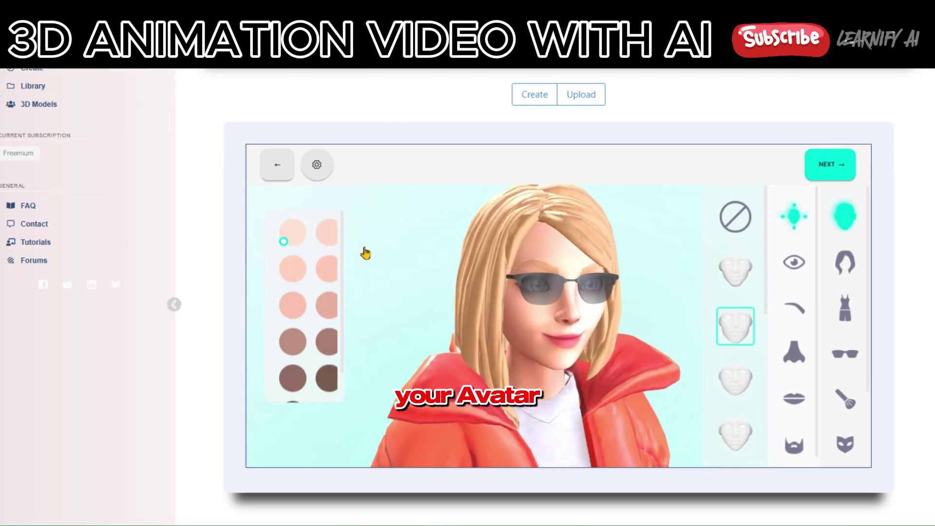
left_click(320, 241)
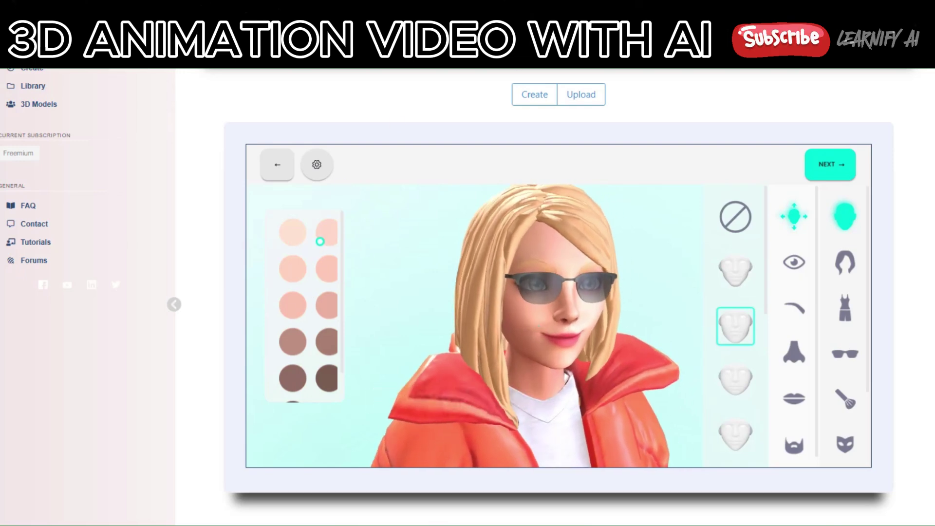
Step: Name the new character 'SophiaEmm' and save it
left_click(840, 171)
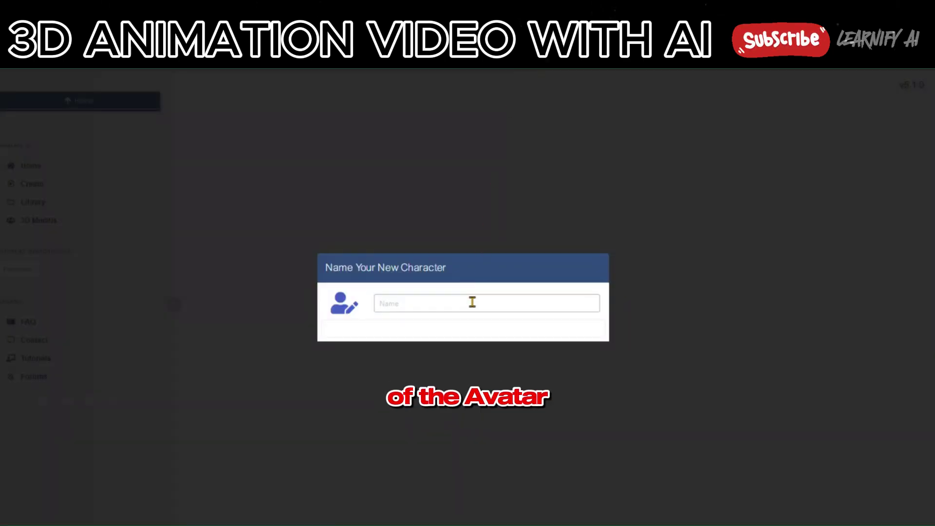
left_click(472, 302)
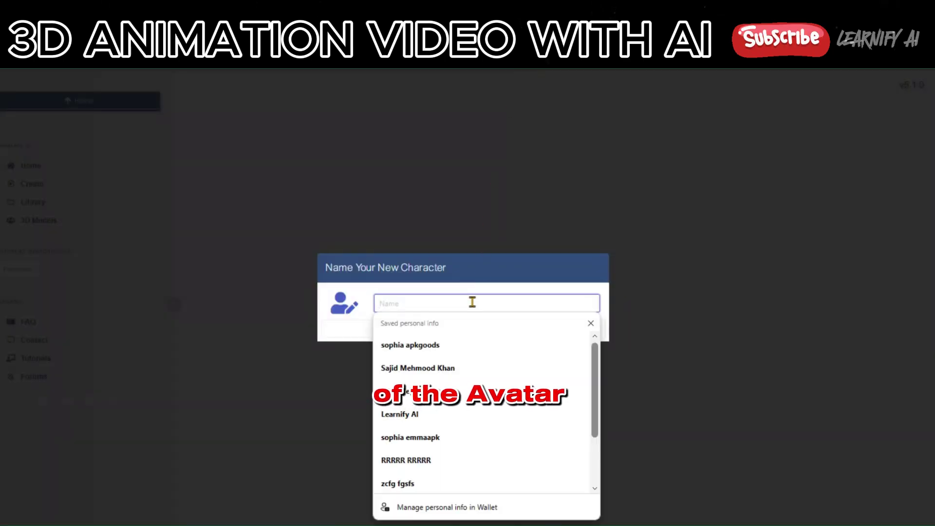
type("Sof")
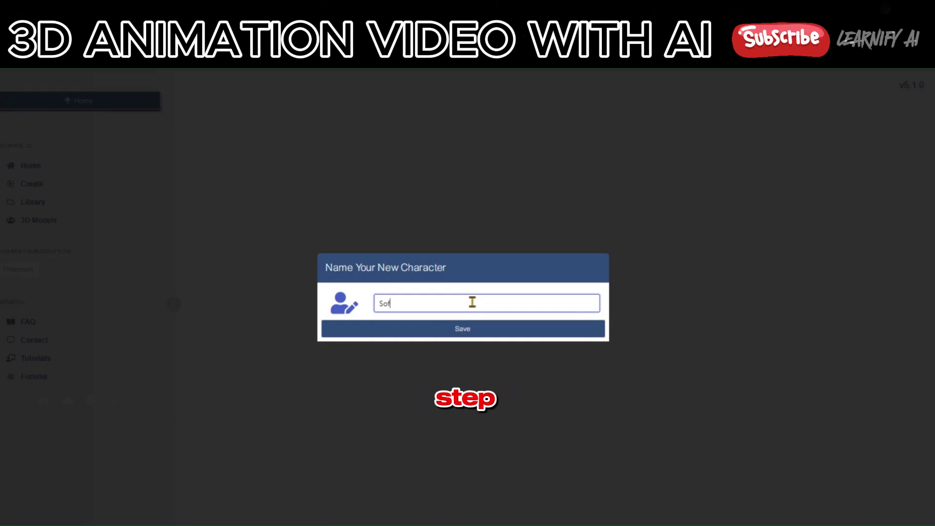
key("BackSpace")
type("phiaEmm")
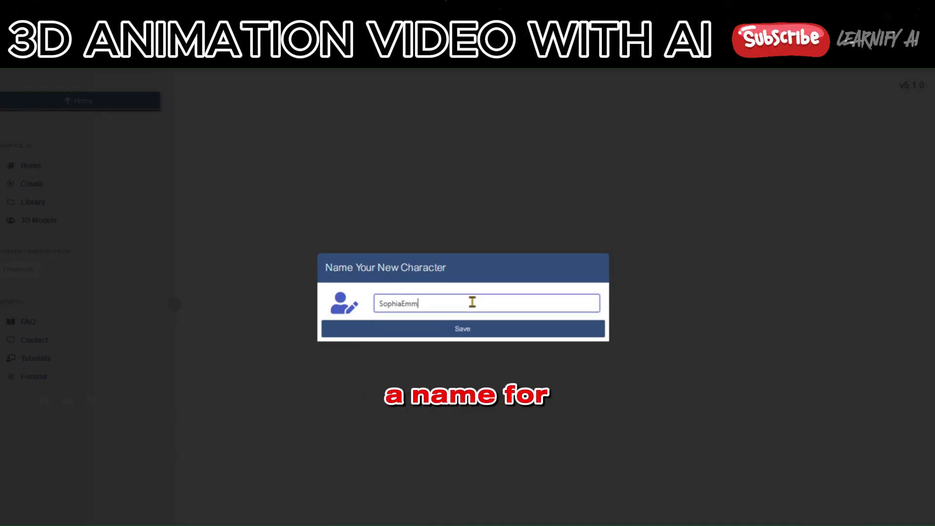
left_click(503, 333)
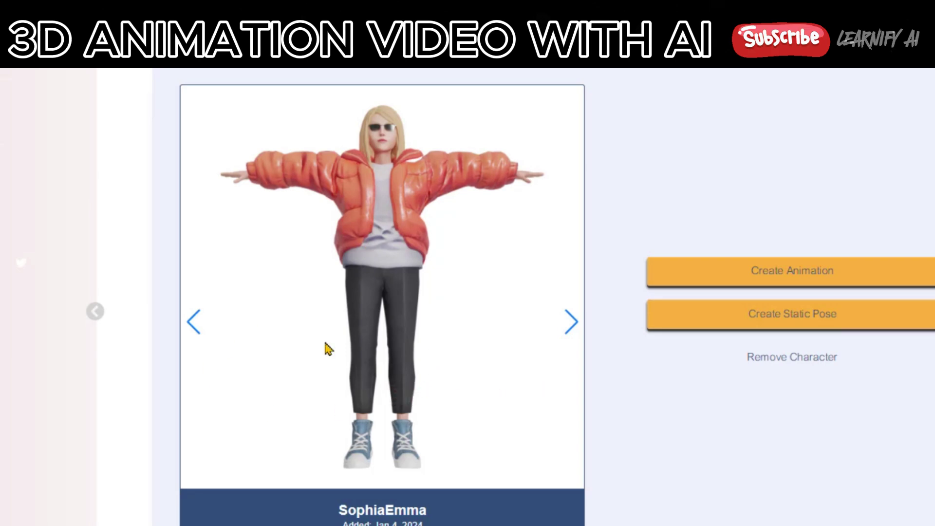
Step: Start a new animation for the character using 3D Animation from video with Single Person tracking
scroll(366, 394, "up", 4)
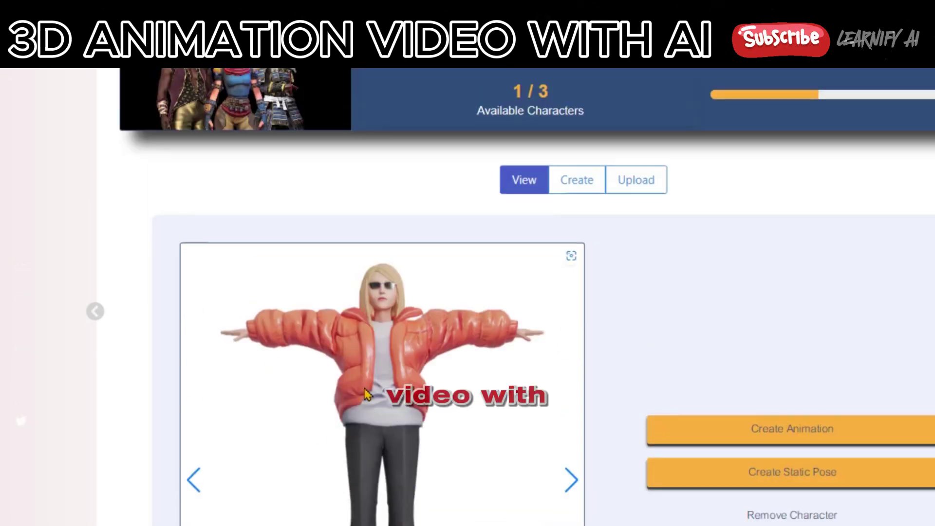
scroll(526, 297, "down", 4)
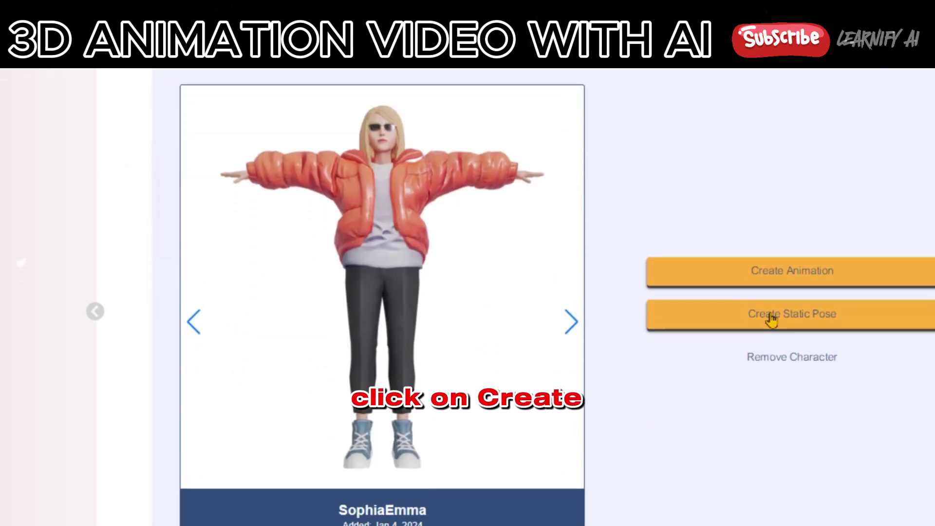
left_click(693, 283)
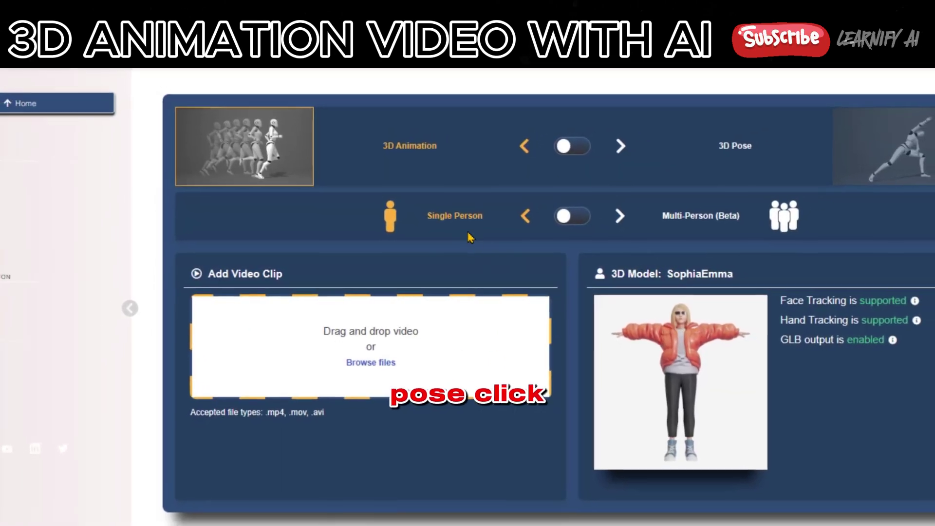
left_click(568, 155)
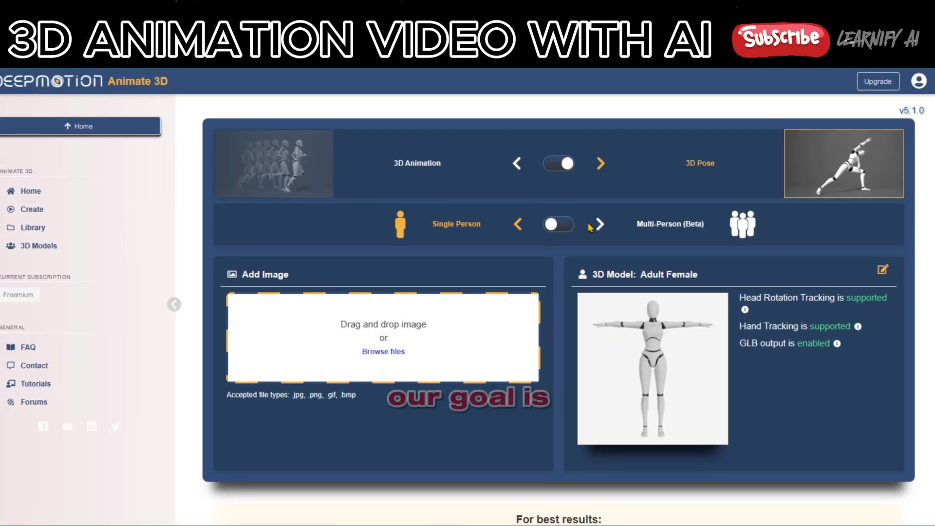
left_click(559, 224)
left_click(559, 224)
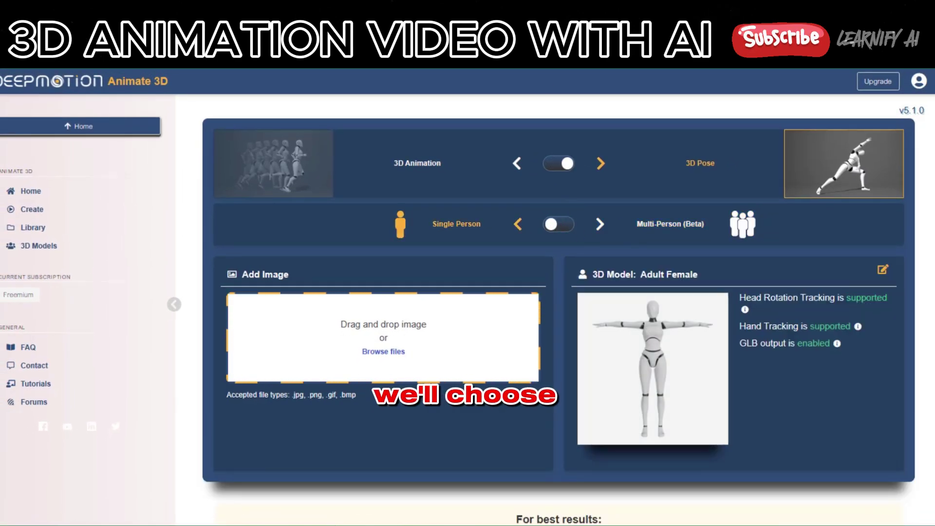
left_click(559, 163)
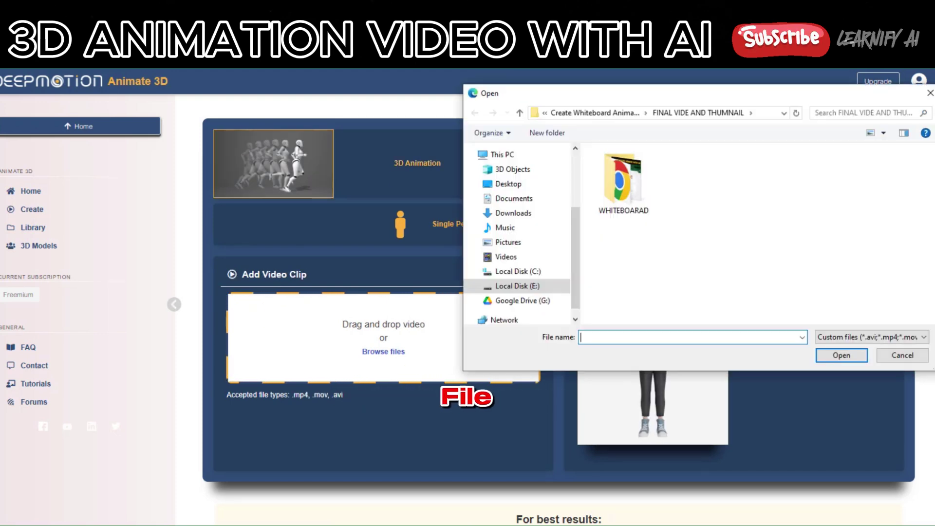
Step: Pick the dance lady hip hop hurry.mp4 clip, rename it danceladyhiphop.mp4 and upload it
left_click(513, 203)
left_click(618, 185)
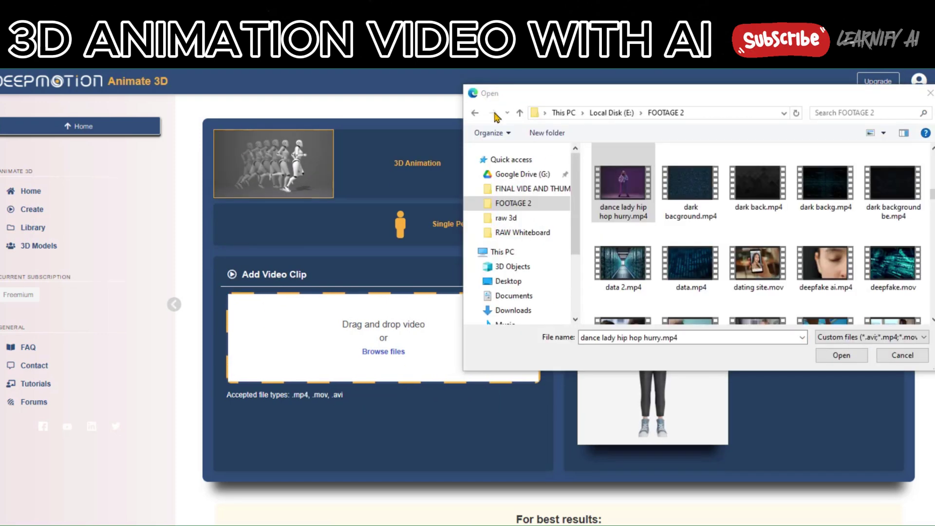
double_click(618, 187)
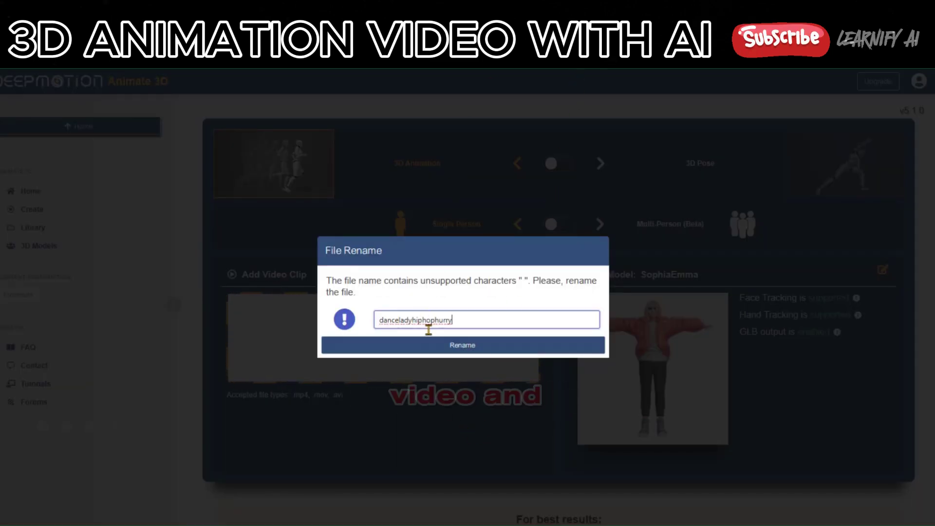
left_click_drag(435, 320, 477, 320)
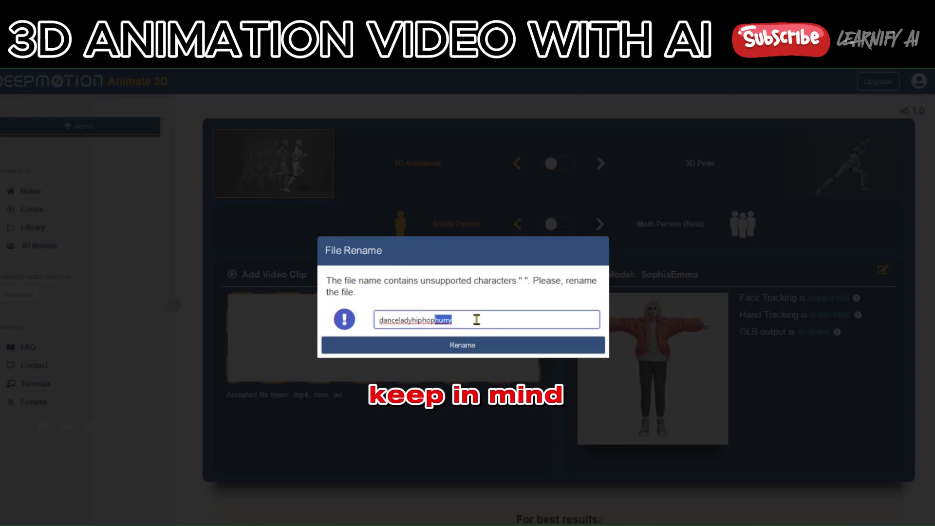
key("BackSpace")
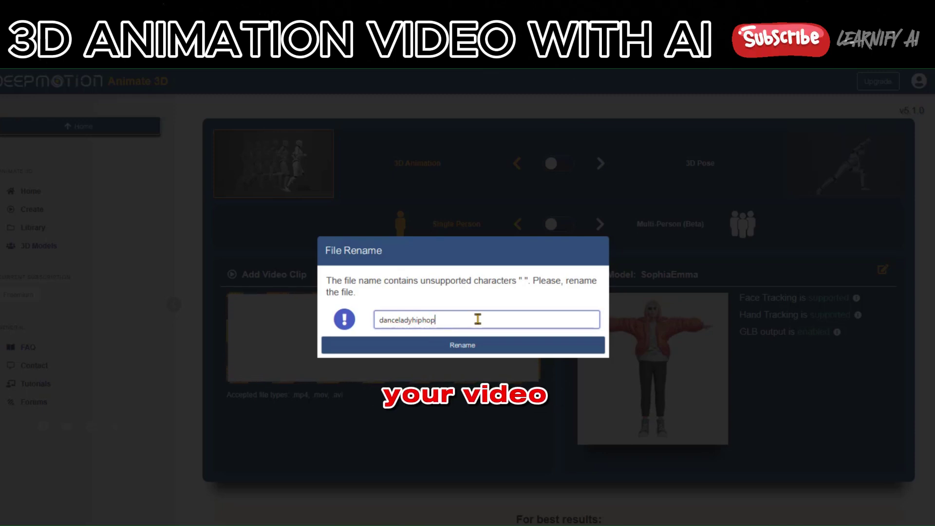
left_click(488, 345)
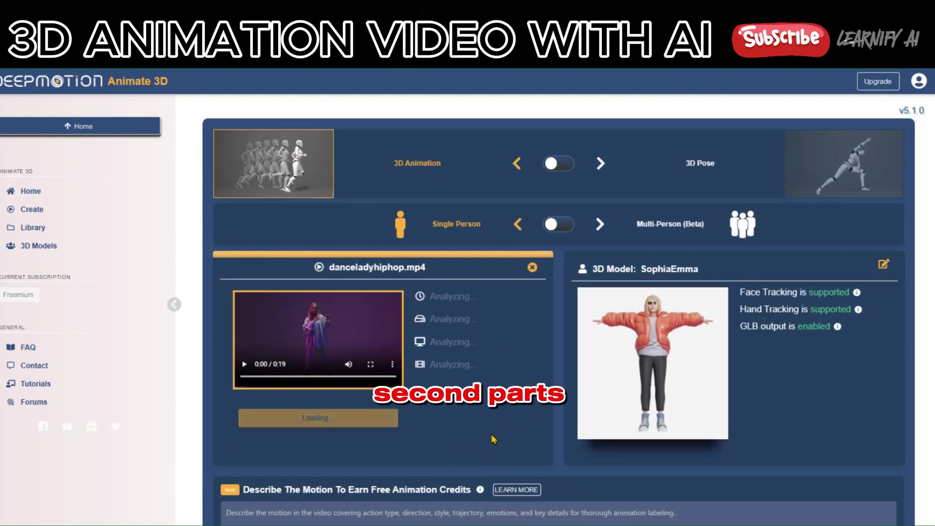
Step: In Animation Output, enable Face Tracking and Hand Tracking (Beta) alongside Physics Filter
scroll(437, 422, "down", 5)
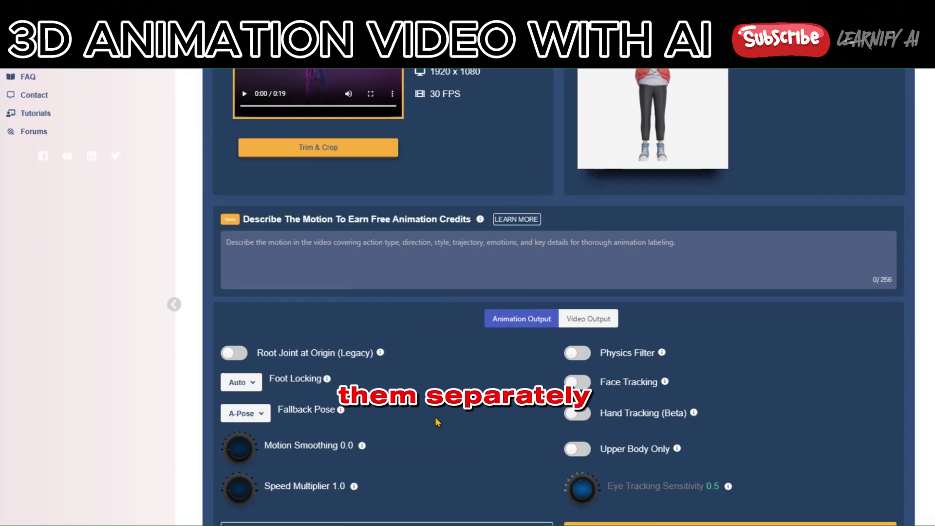
scroll(437, 421, "down", 1)
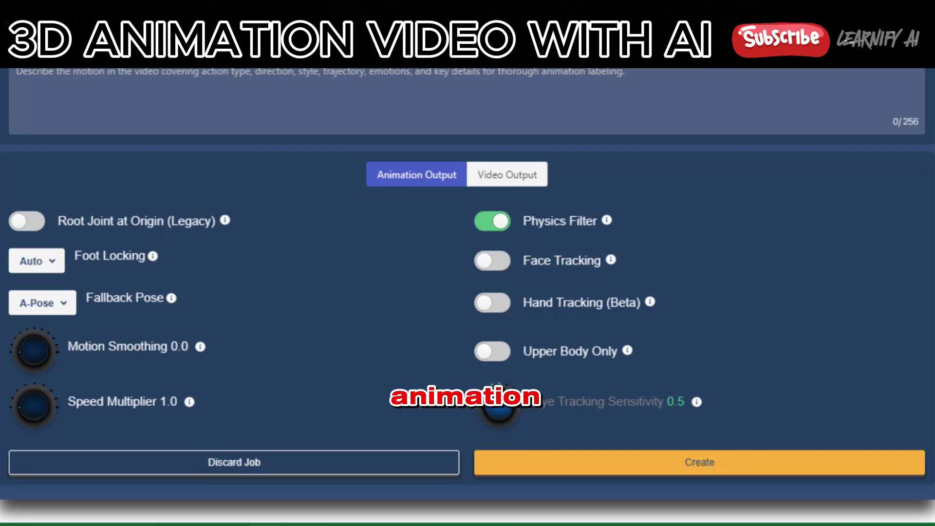
left_click(487, 263)
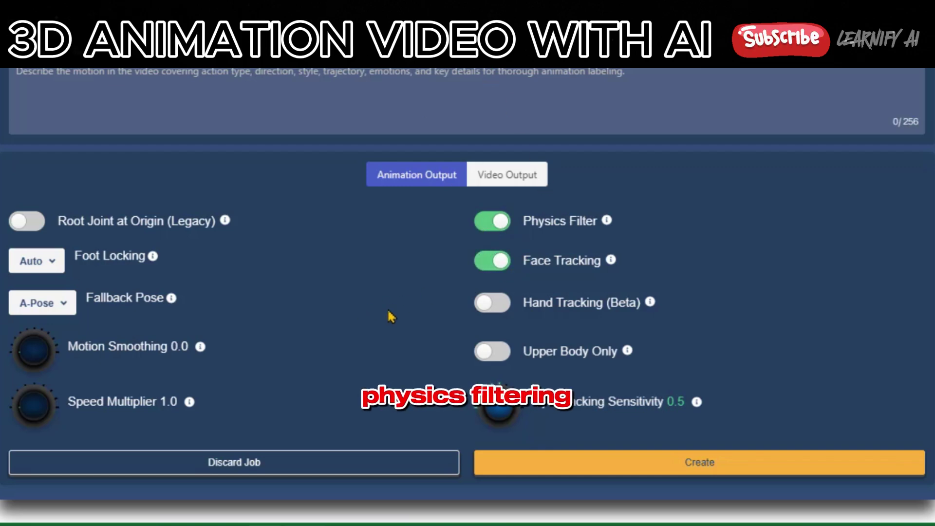
left_click(501, 312)
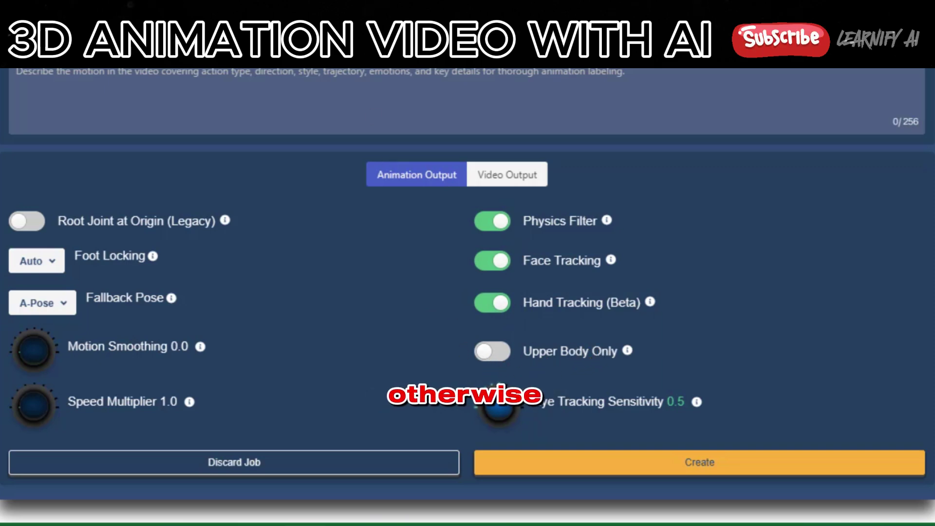
Step: Enable MP4 output with audio off, a solid green background and Cinematic camera mode
left_click(508, 176)
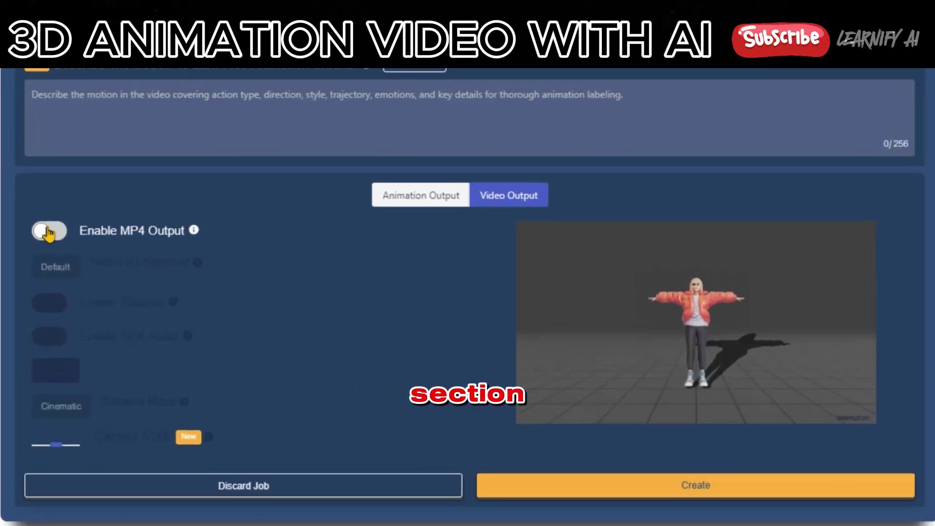
left_click(49, 232)
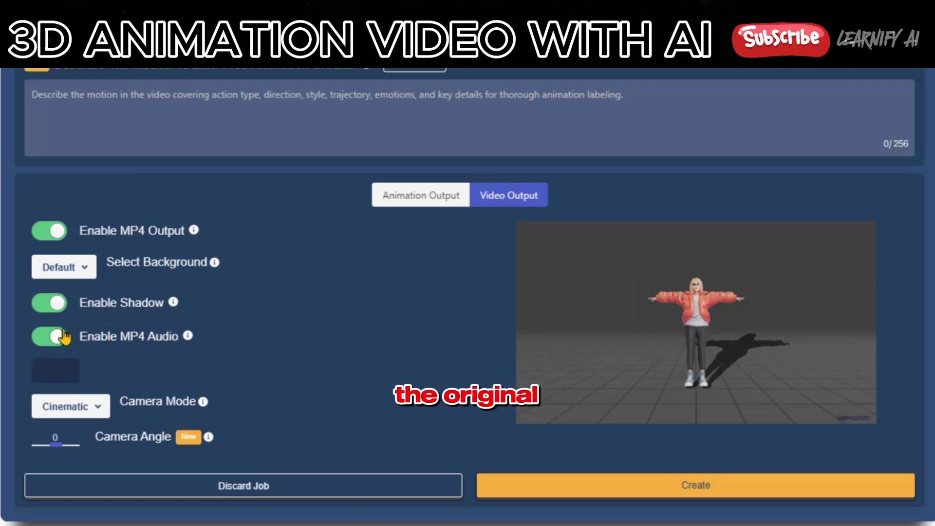
left_click(40, 341)
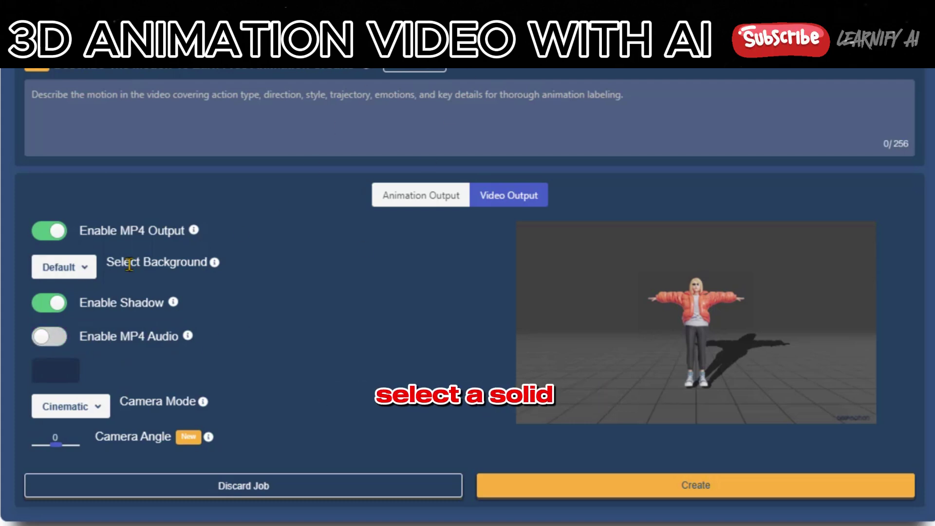
left_click(73, 267)
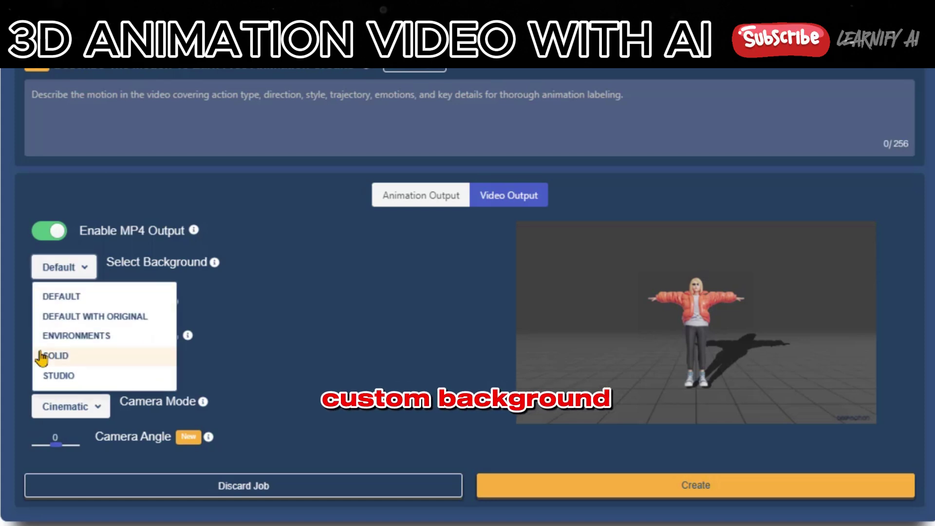
left_click(84, 356)
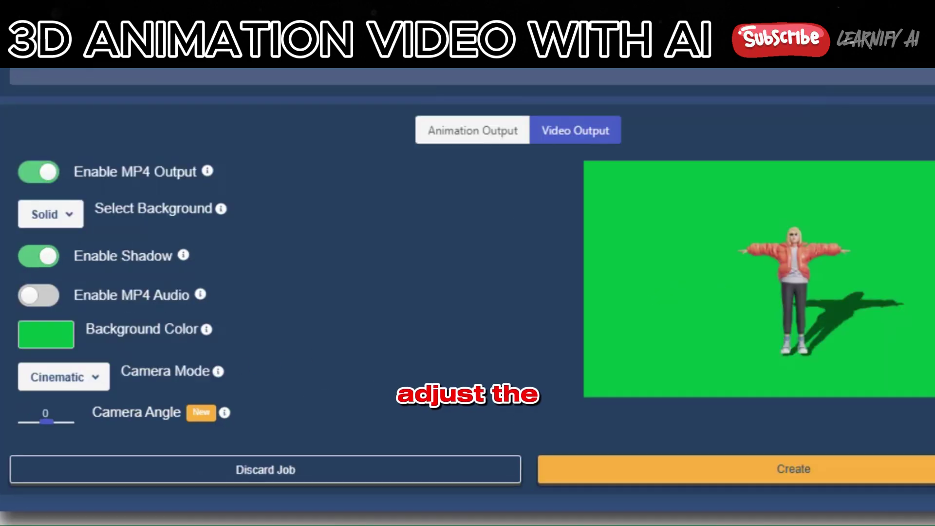
left_click(94, 382)
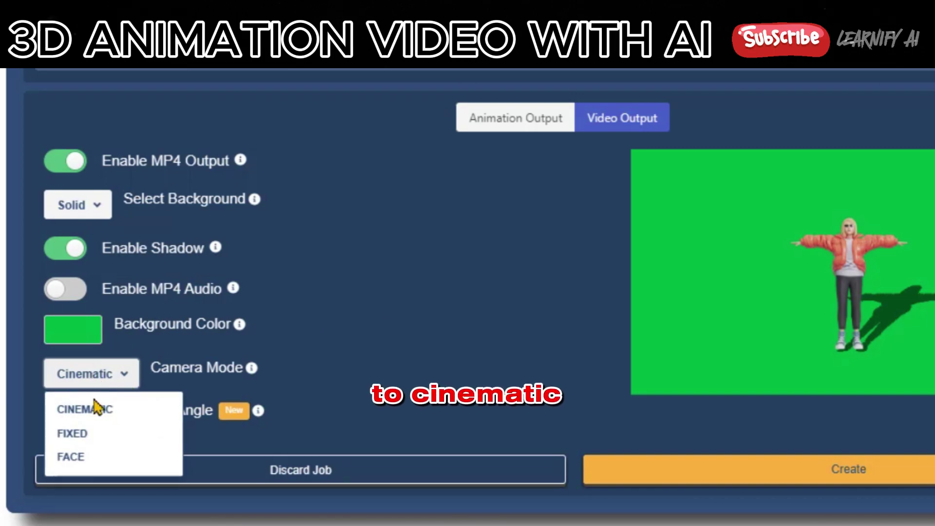
left_click(88, 415)
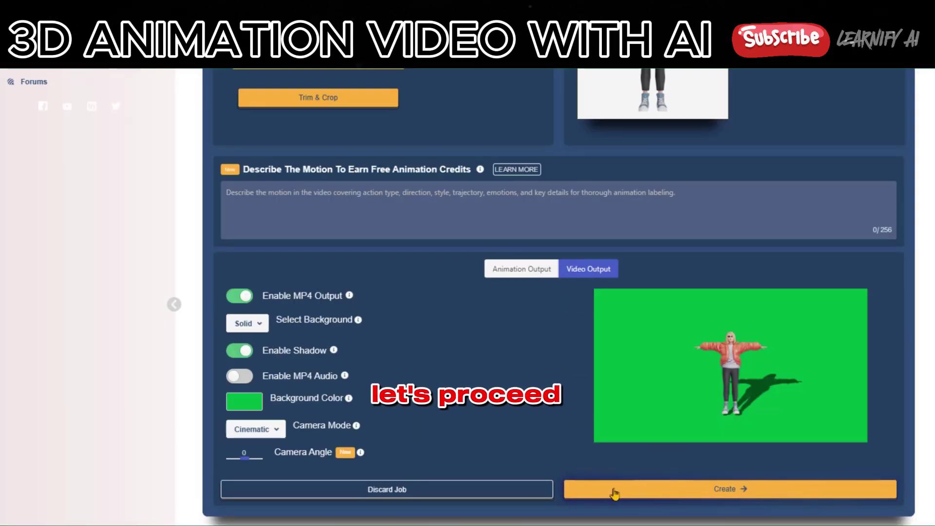
Step: Submit the danceladyhiphop.mp4 animation, review the confirmation dialog and start the job
left_click(616, 491)
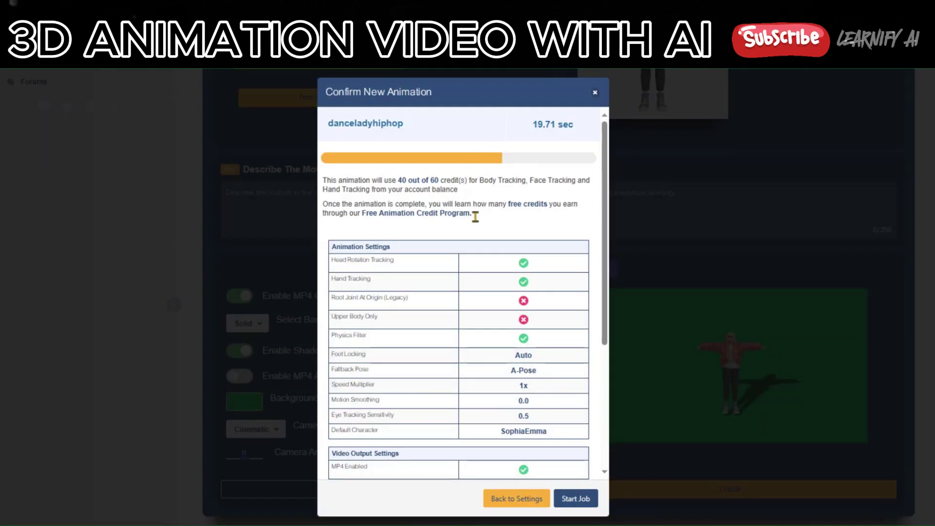
scroll(458, 292, "down", 3)
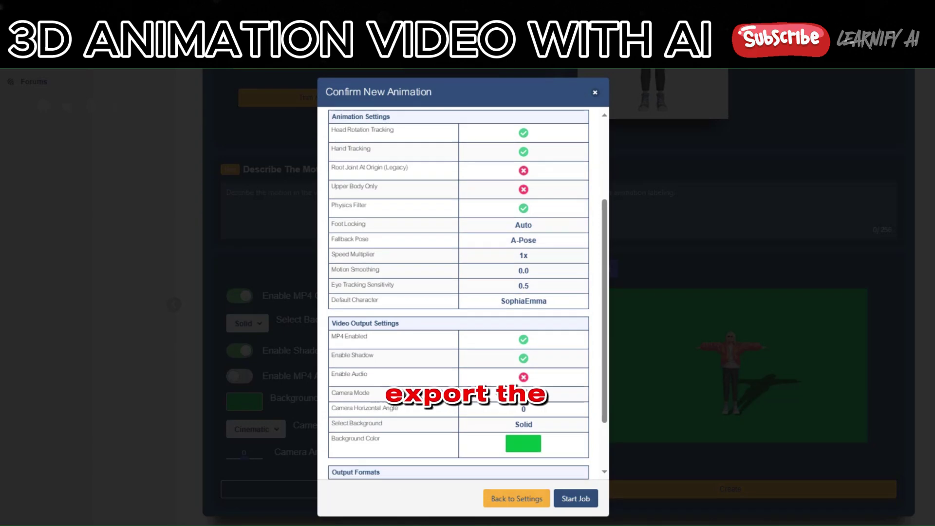
scroll(457, 293, "down", 2)
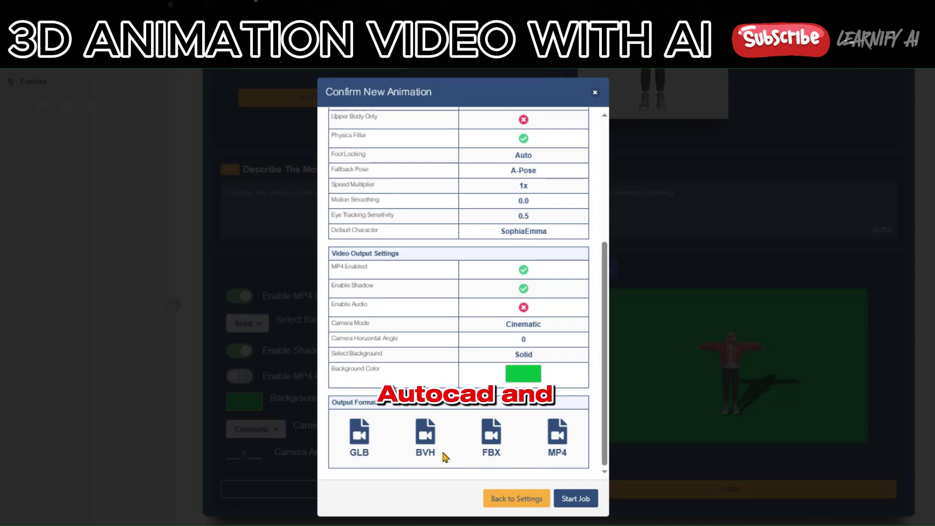
left_click(582, 506)
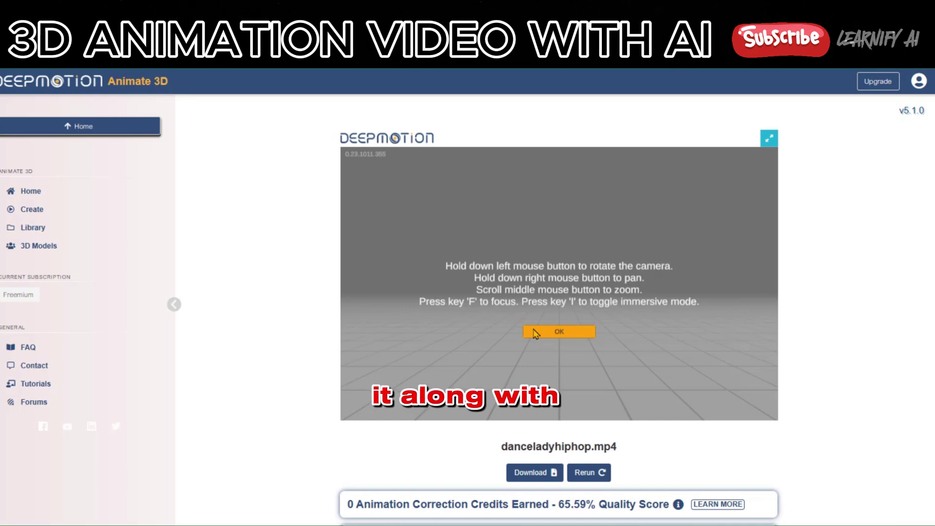
Step: Dismiss the camera help overlay and download the dance animation in MP4 format
left_click(535, 332)
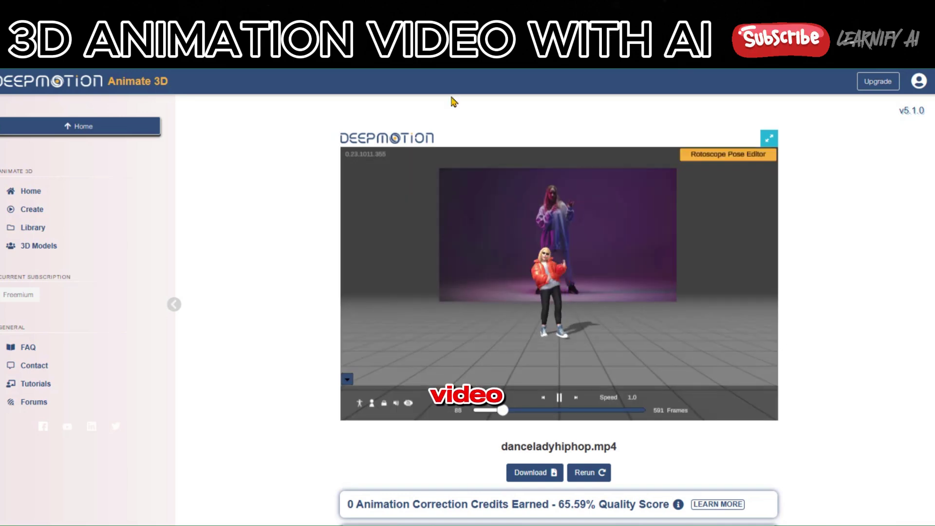
left_click(518, 473)
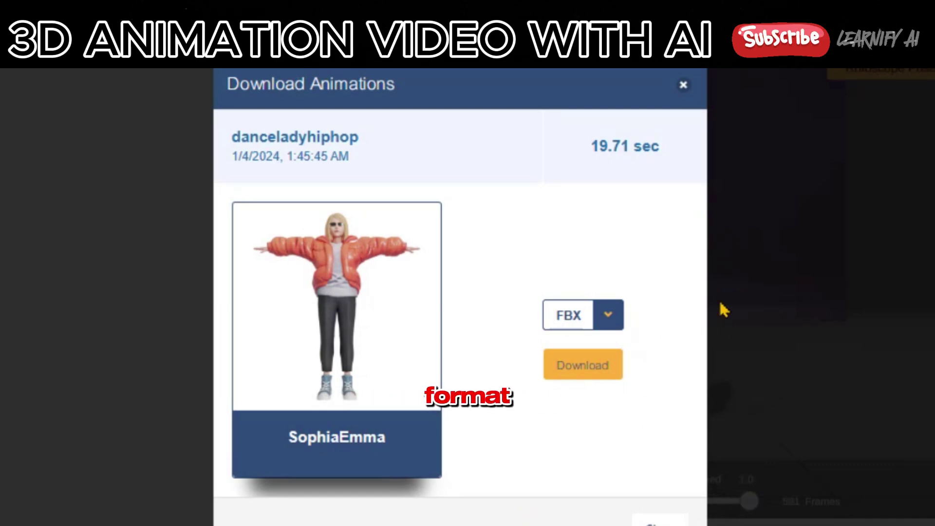
left_click(609, 321)
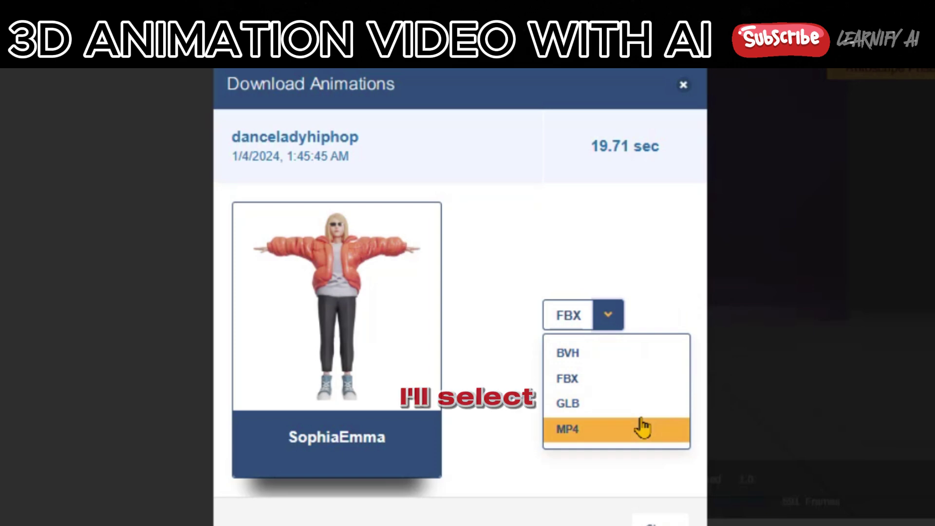
left_click(603, 433)
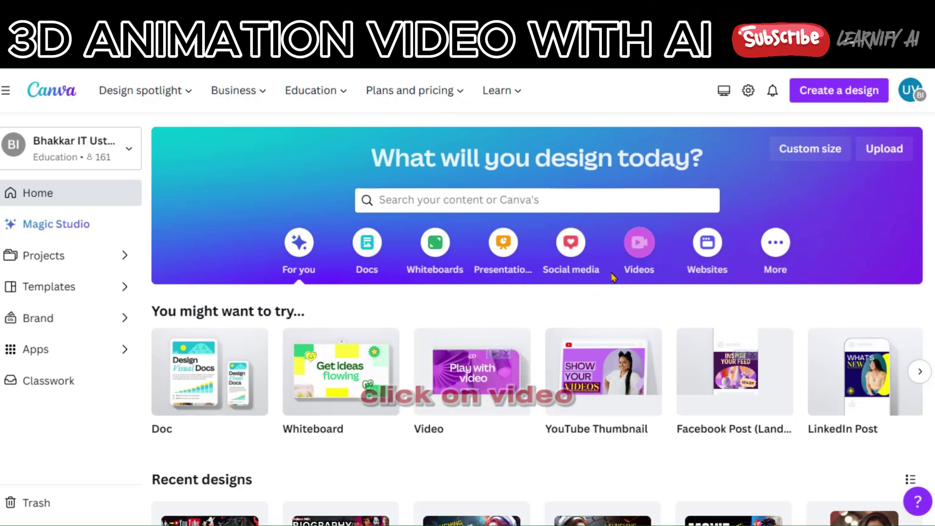
Step: Create a blank Canva video and add a 20-second stage-lights clip found by searching 'animated Background'
left_click(639, 242)
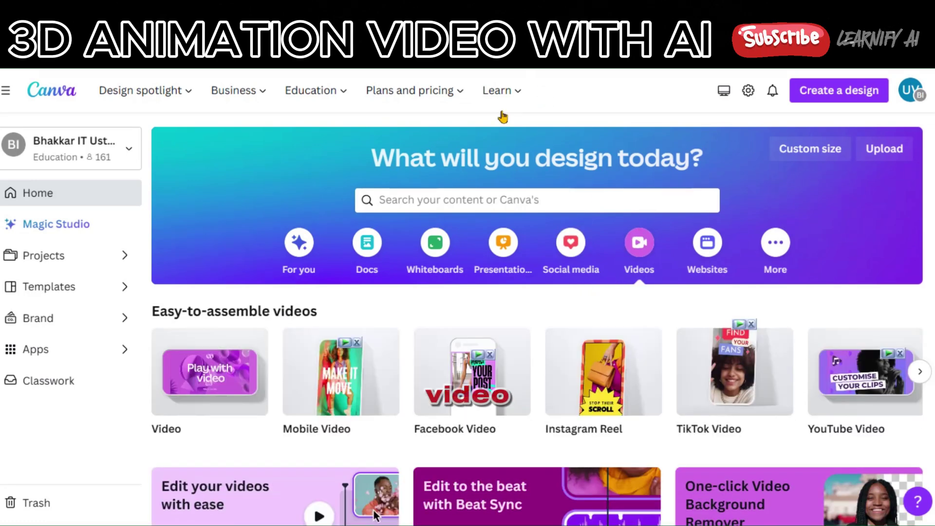
left_click(209, 369)
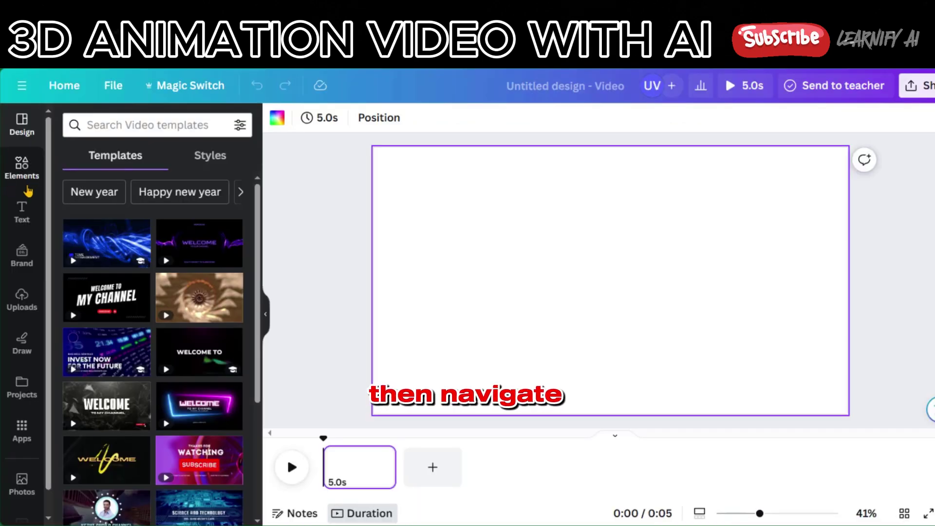
left_click(22, 167)
left_click(186, 126)
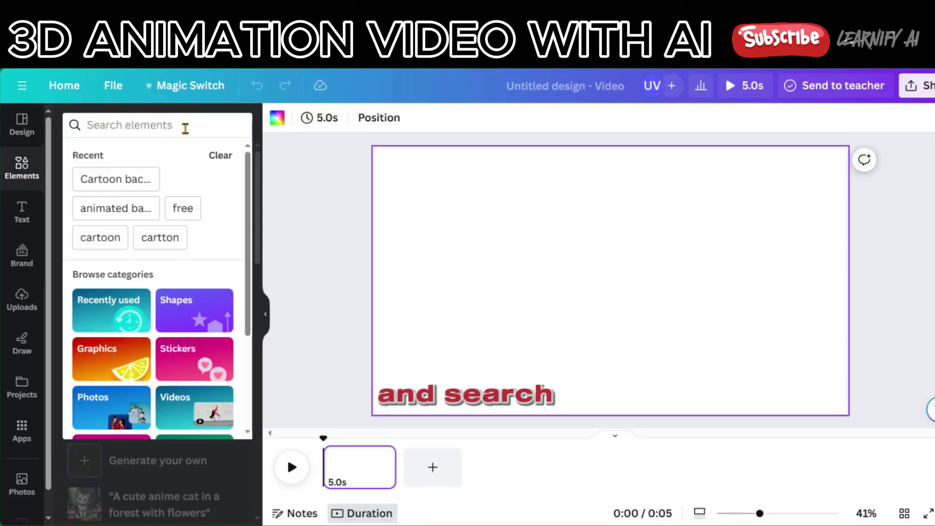
type("animated Background")
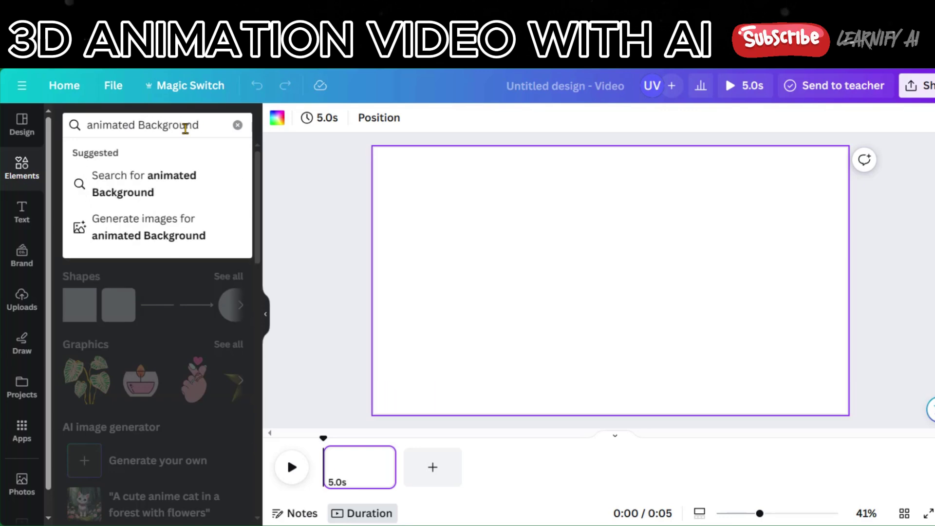
key("Return")
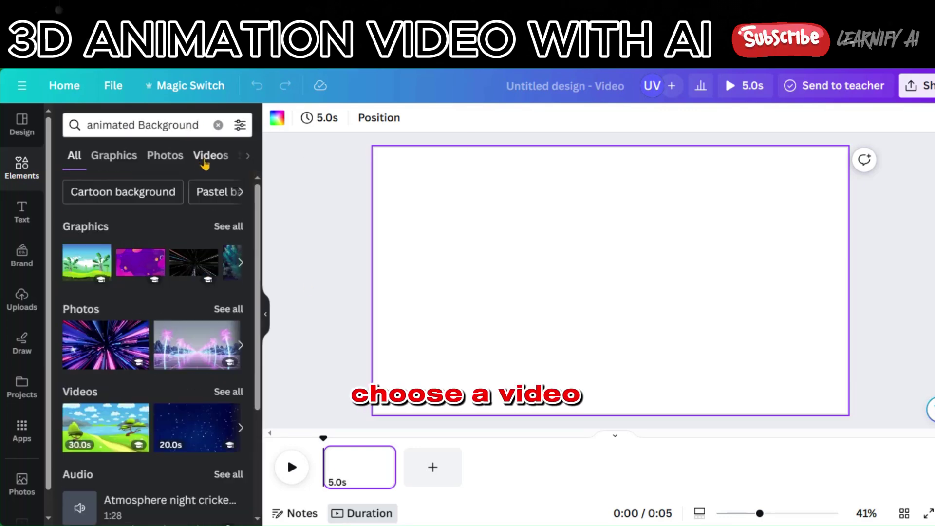
left_click(204, 160)
scroll(149, 317, "down", 5)
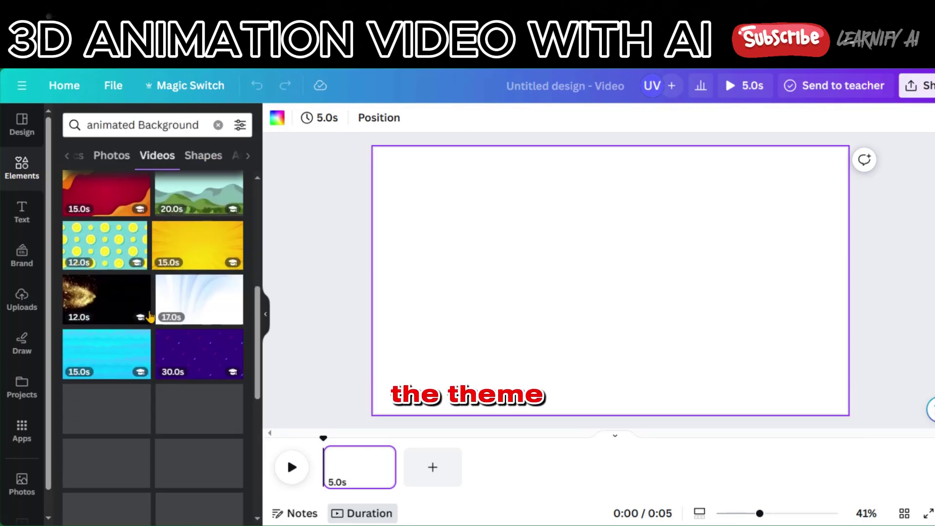
scroll(149, 317, "down", 5)
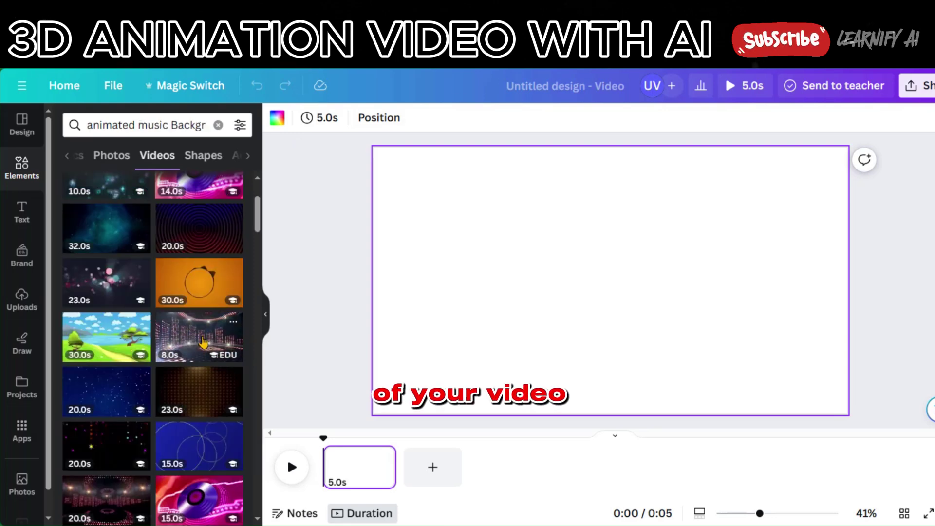
left_click(105, 350)
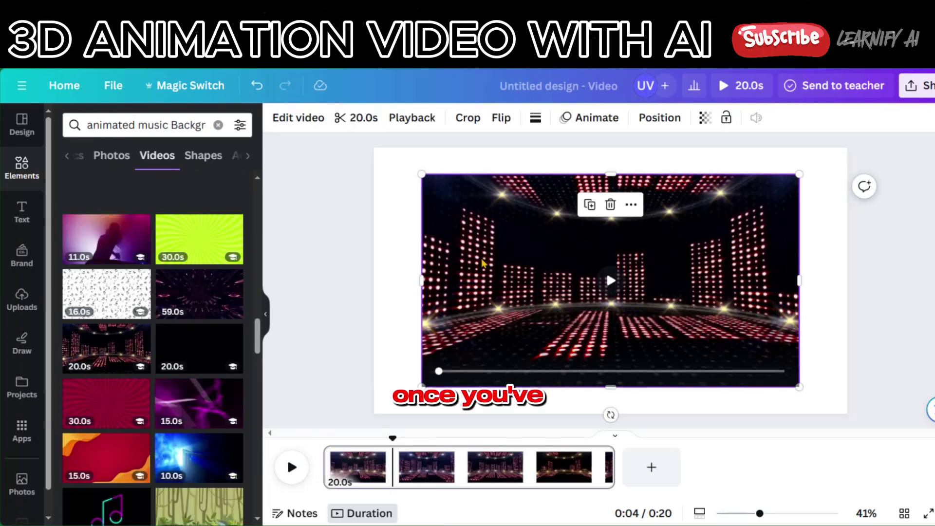
Step: Set the stage-lights clip as the page background, download as 1080p MP4, and launch CapCut
right_click(483, 263)
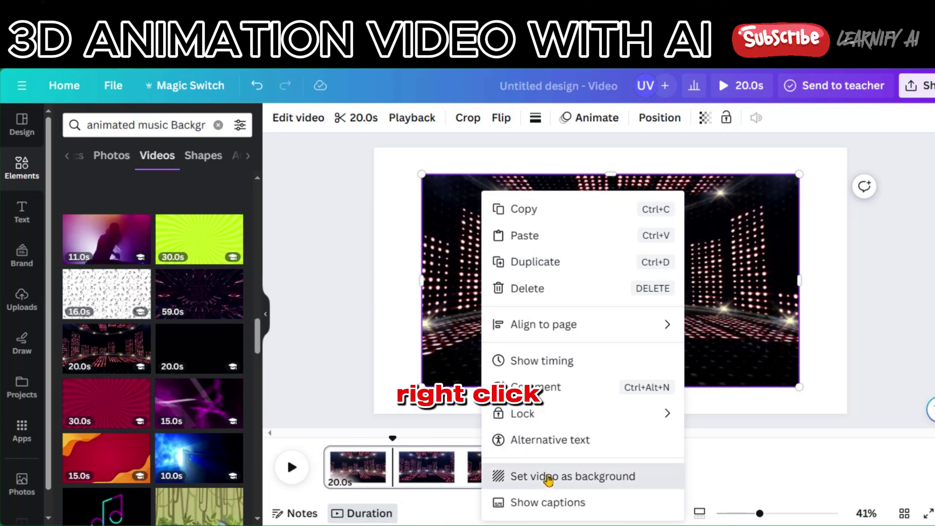
left_click(548, 479)
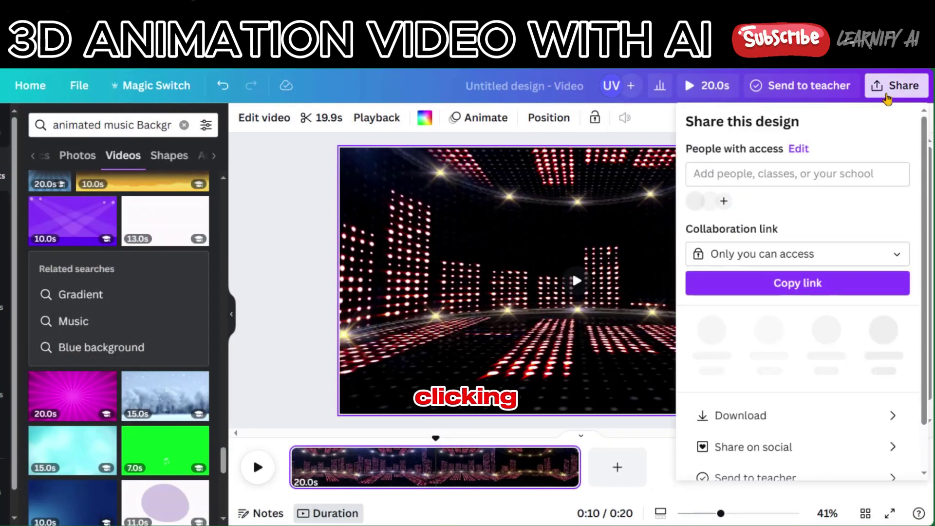
left_click(853, 409)
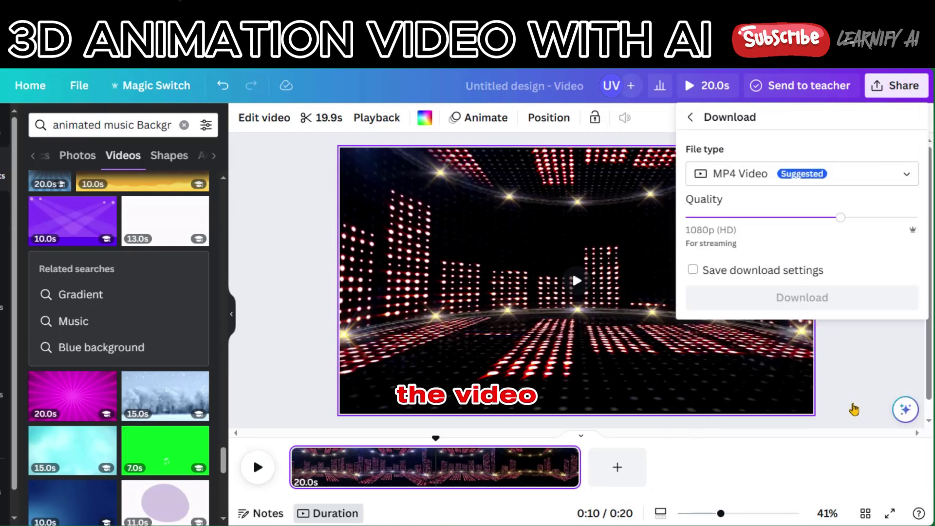
left_click(776, 298)
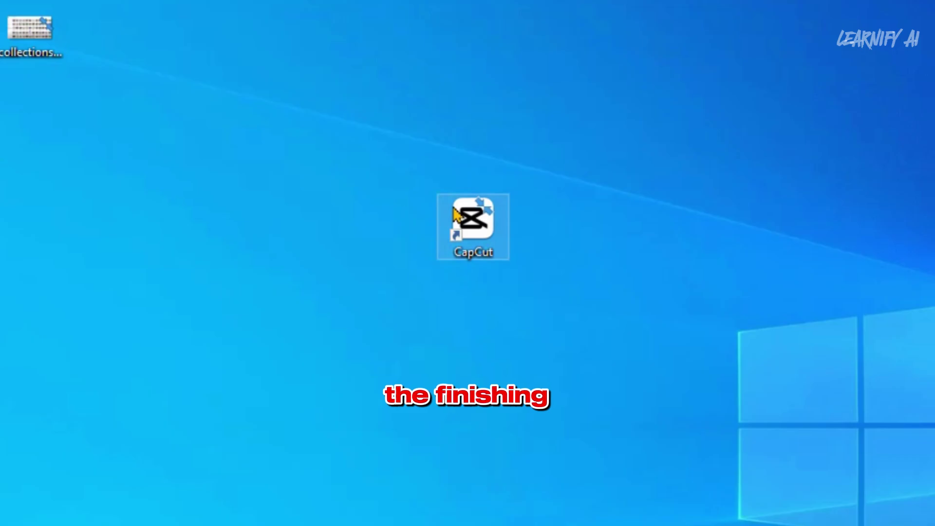
double_click(455, 214)
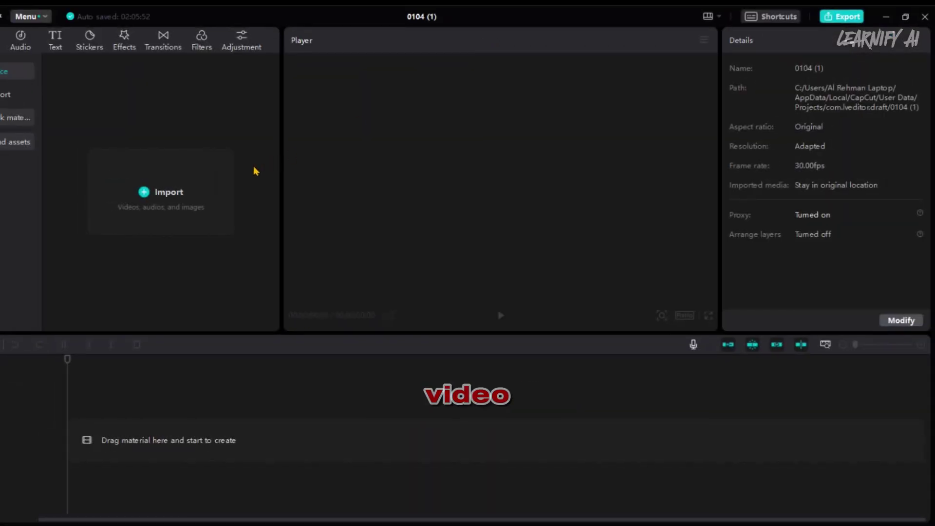
Step: Import canva.mp4 and the green-screen dance clip into the CapCut project
left_click(165, 197)
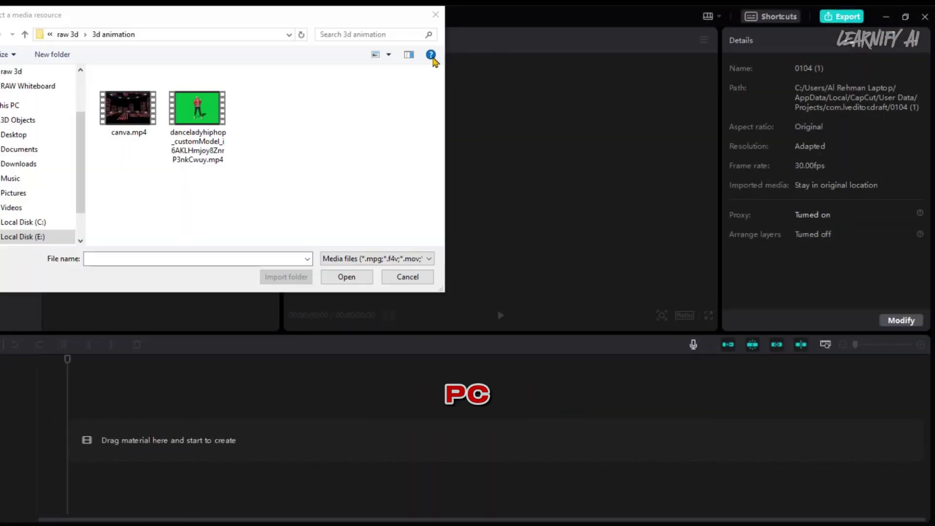
left_click(203, 114)
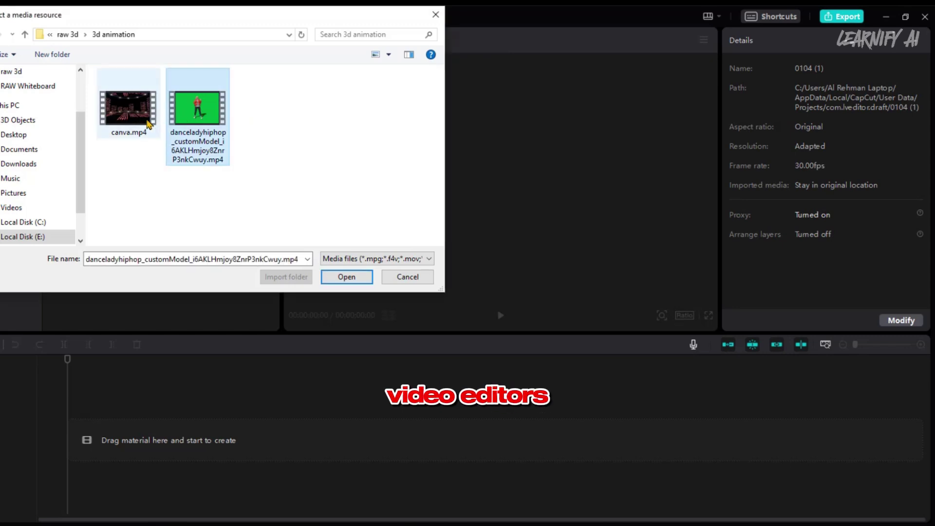
left_click(148, 124, "ctrl")
left_click(345, 276)
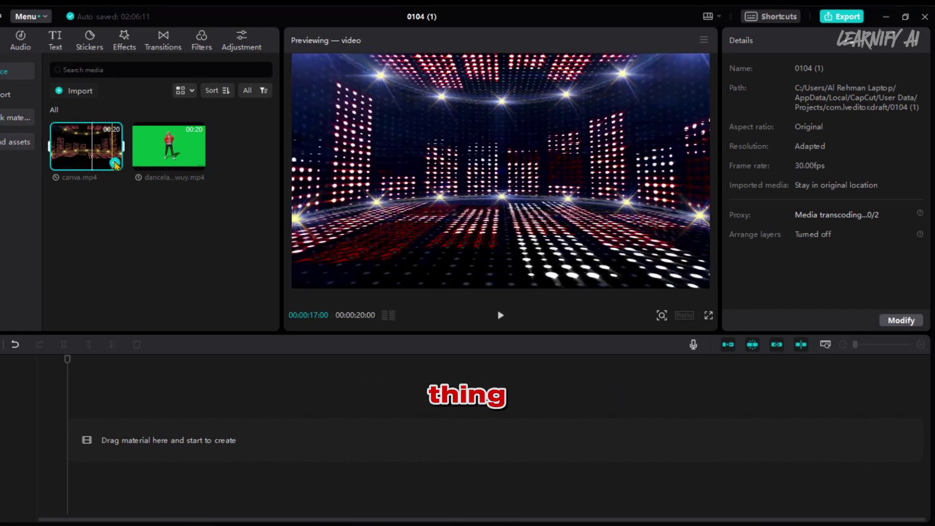
Step: Layer the dance clip above canva.mp4 on the timeline, trimming the background to 19:21
left_click_drag(113, 169, 68, 436)
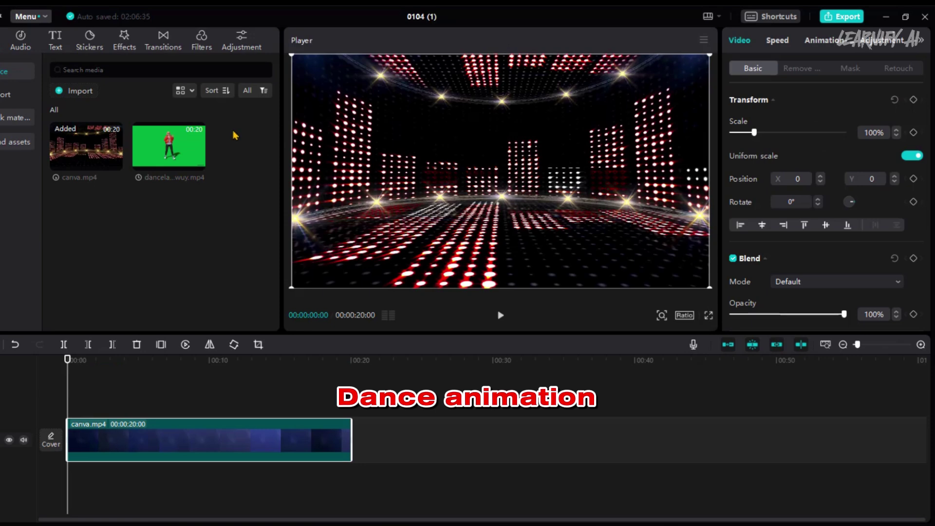
left_click_drag(190, 146, 66, 401)
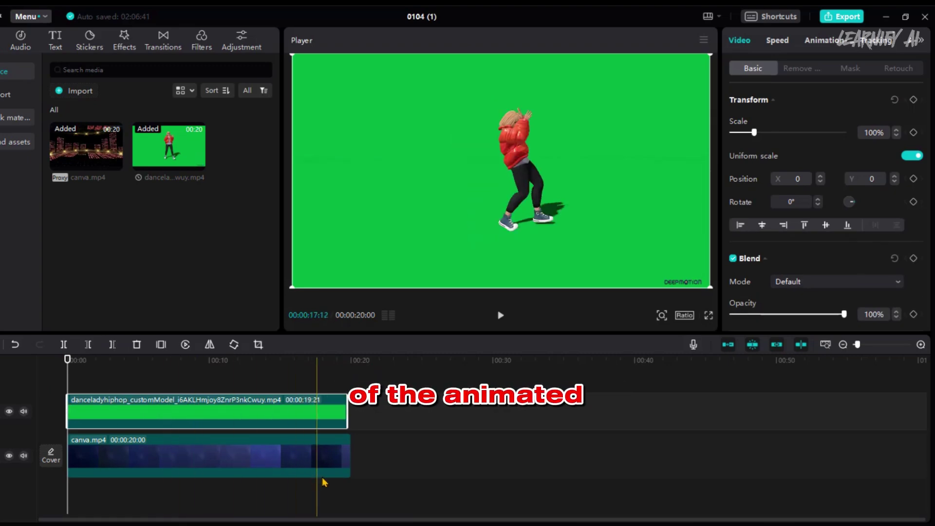
left_click(344, 453)
left_click_drag(351, 461, 346, 461)
scroll(346, 461, "up", 3, "ctrl")
left_click(181, 360)
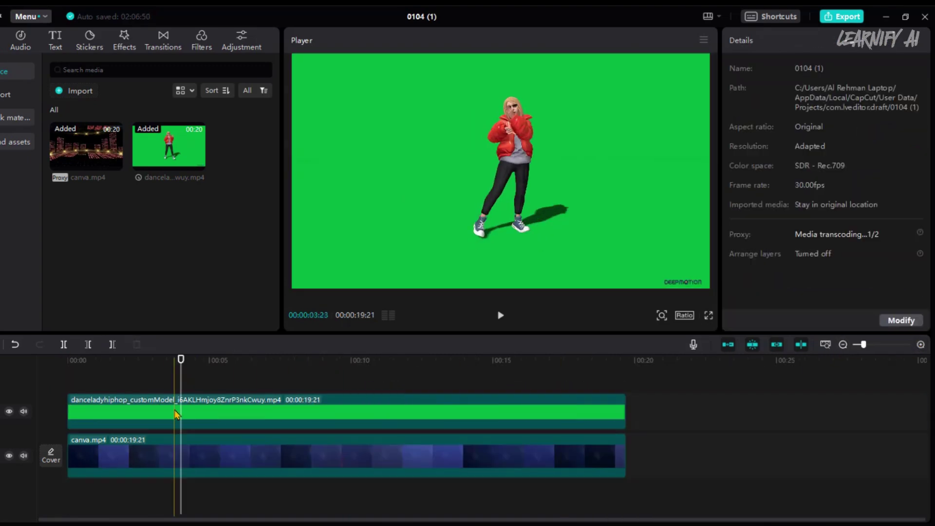
left_click(482, 119)
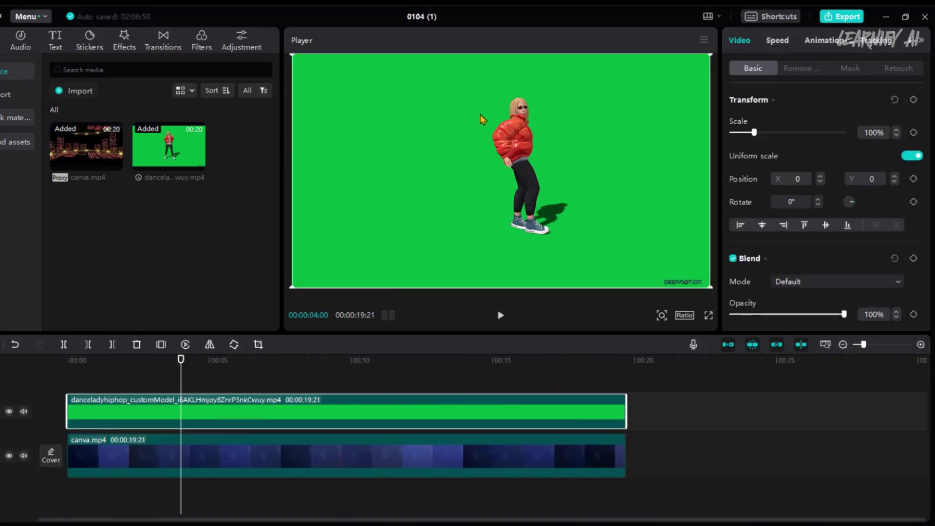
Step: Chroma-key the sampled green out of the dance clip with intensity 29 and shadow 69
left_click(369, 385)
left_click(368, 409)
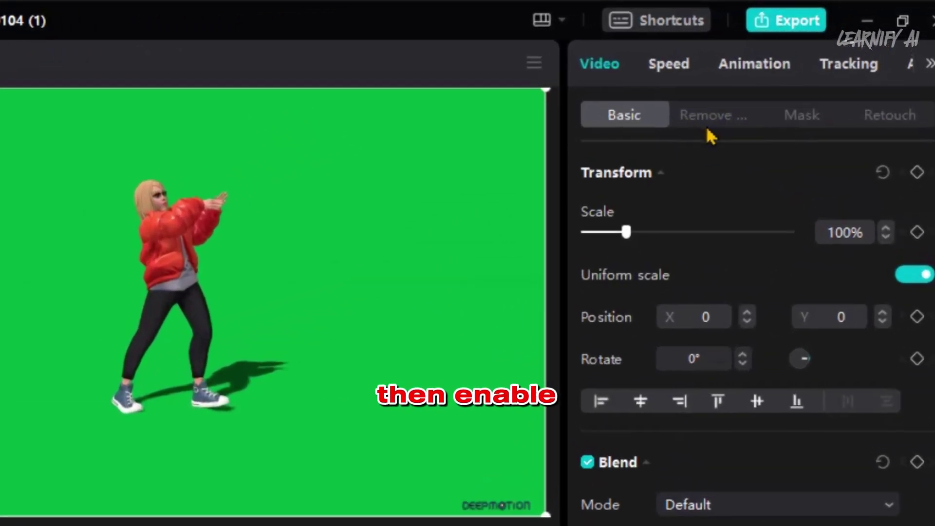
left_click(708, 128)
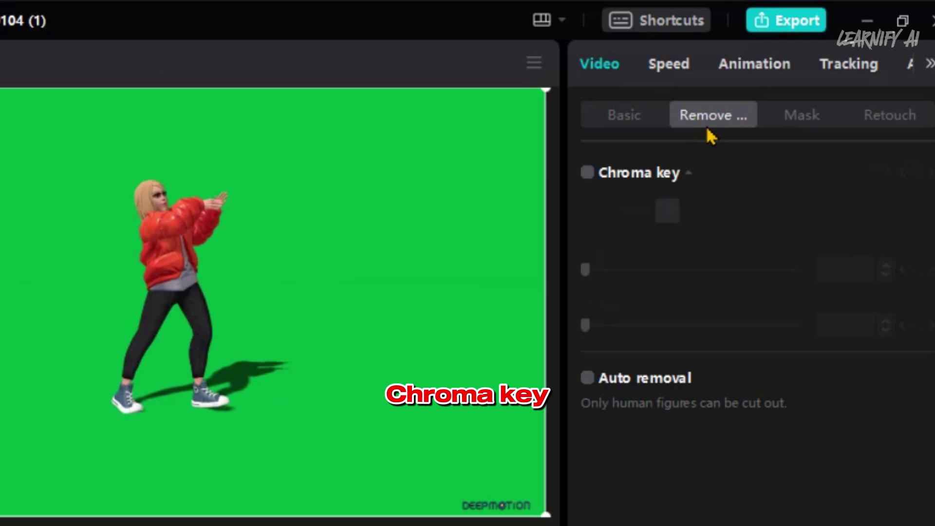
left_click(587, 173)
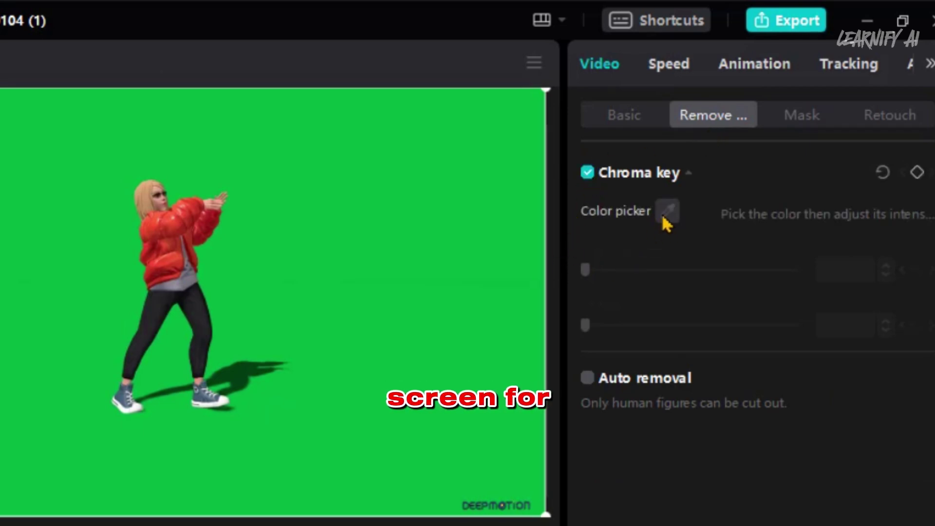
left_click(667, 210)
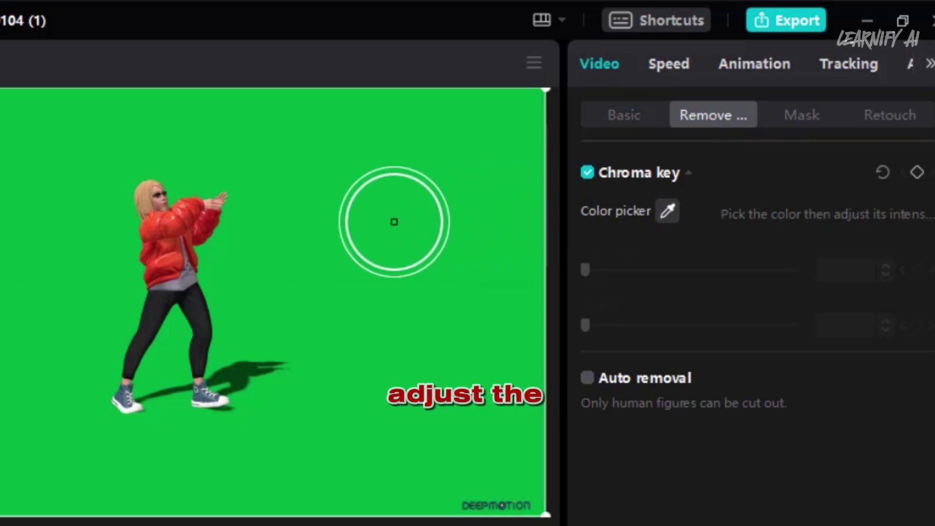
left_click(394, 219)
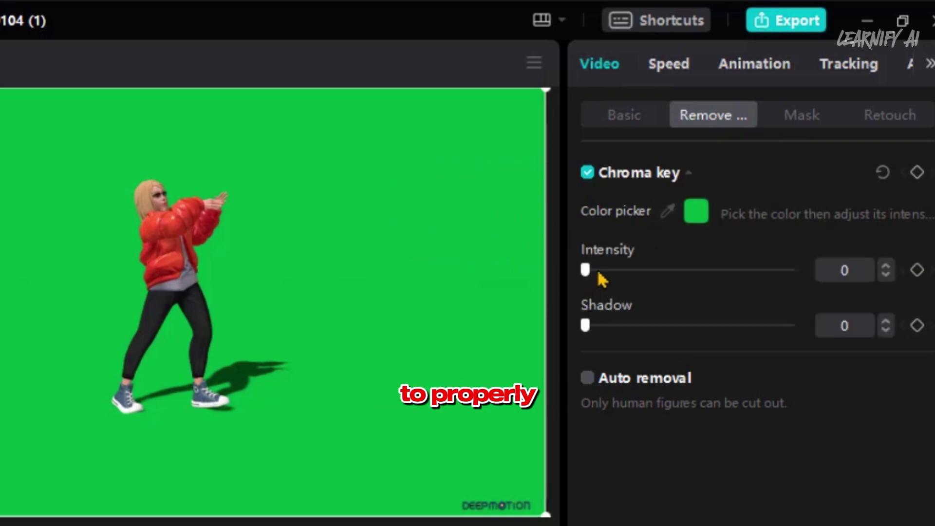
left_click_drag(598, 270, 734, 271)
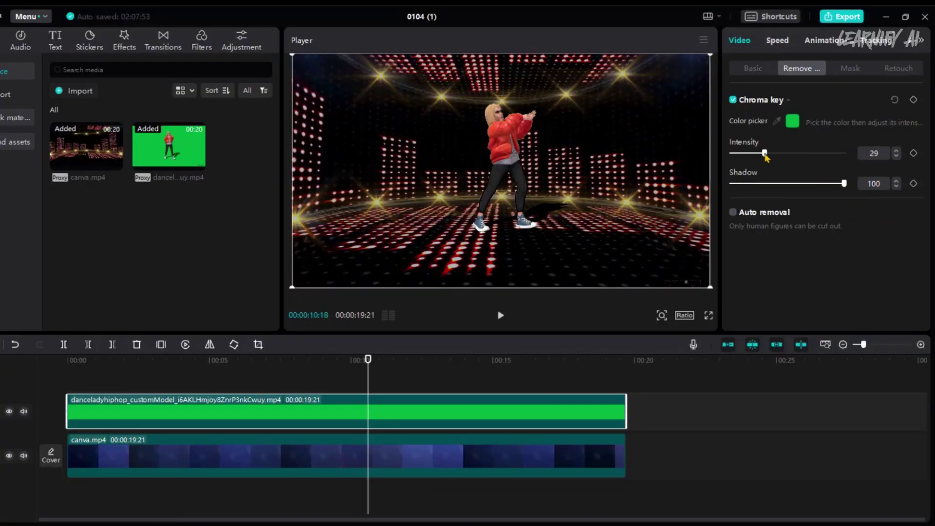
left_click_drag(844, 184, 809, 183)
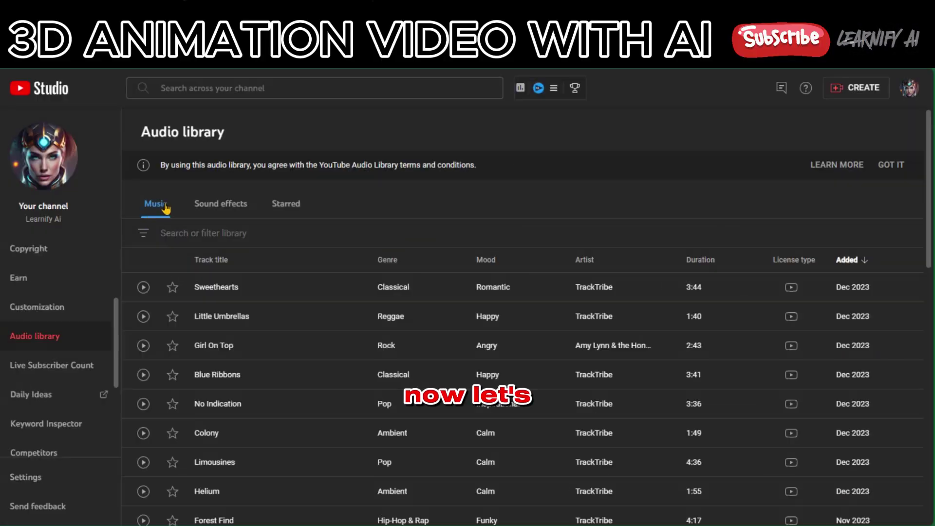
Step: Filter the Audio library by genre to Hip-Hop & Rap, Rock, and Dance & Electronic
left_click(147, 234)
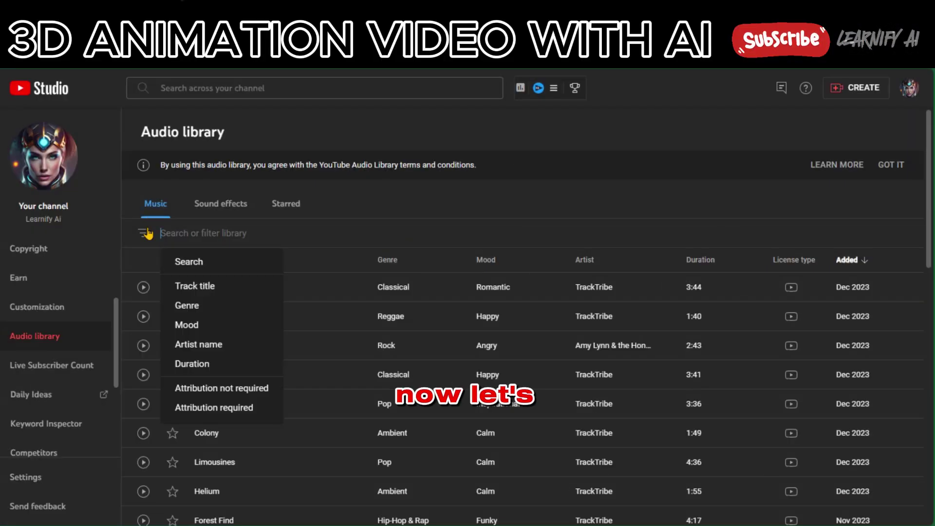
left_click(179, 305)
left_click(177, 410)
scroll(177, 414, "down", 2)
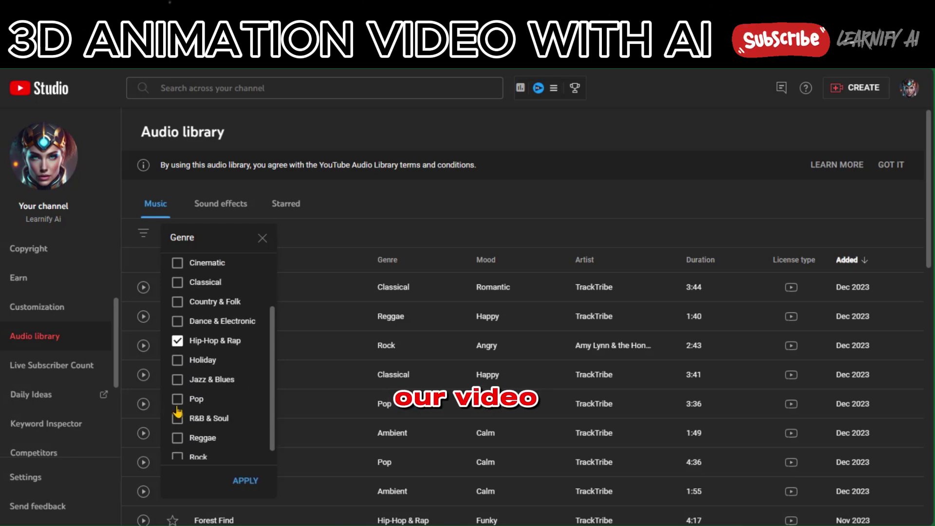
left_click(179, 448)
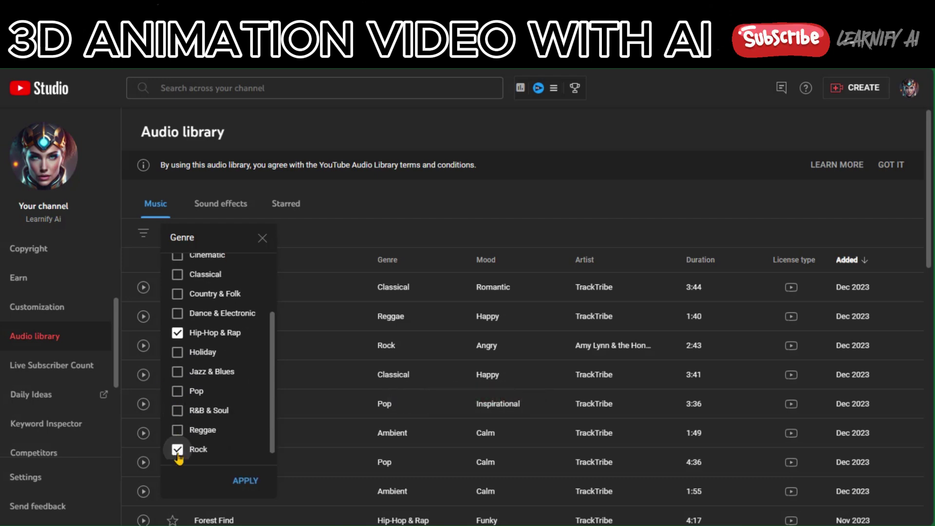
scroll(178, 300, "up", 2)
left_click(178, 392)
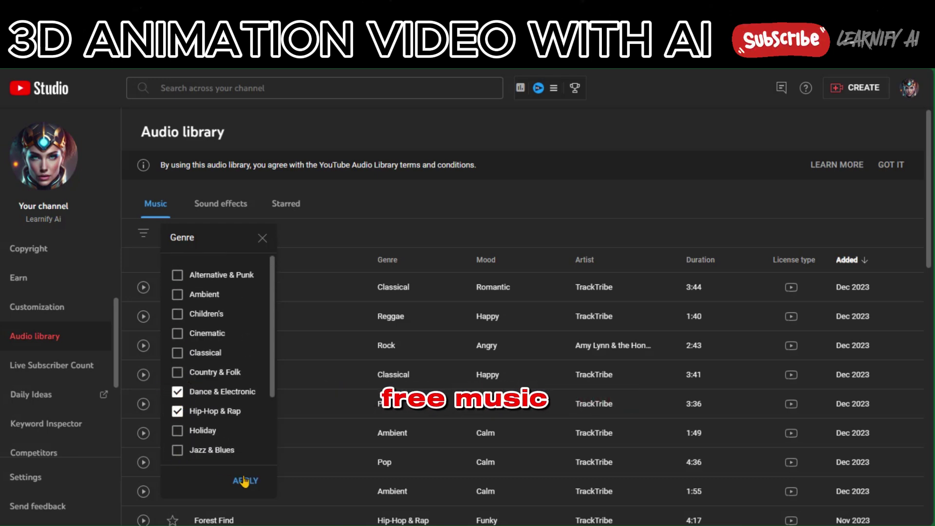
left_click(245, 480)
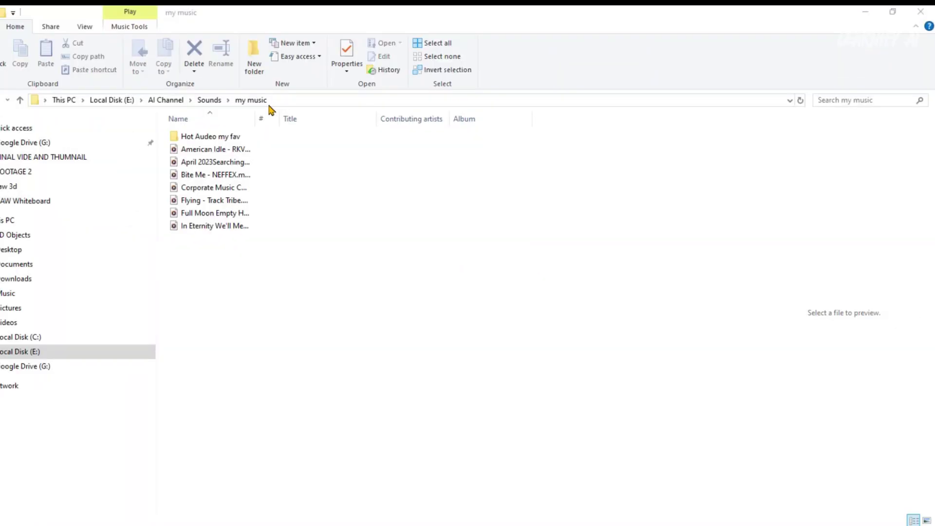
Step: Drag Flying - Track Tribe from the my music folder onto the CapCut timeline
left_click(195, 200)
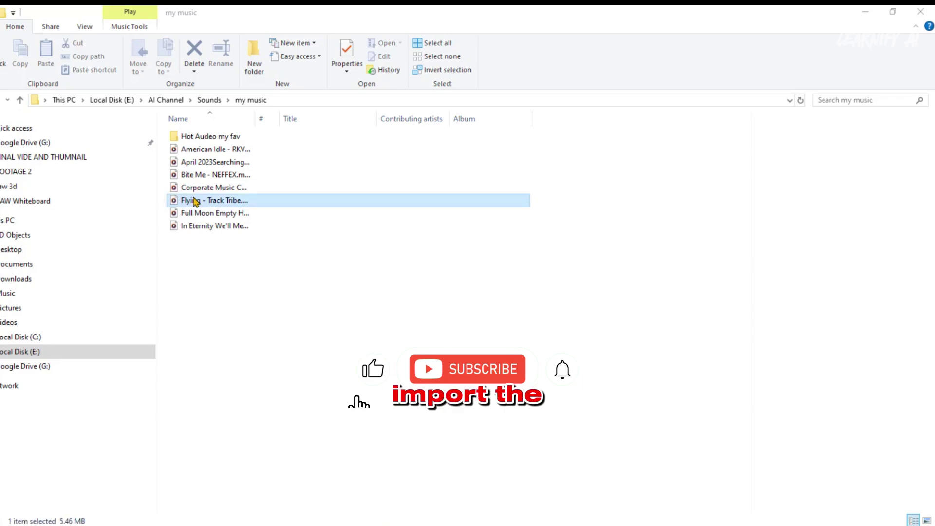
left_click_drag(195, 200, 108, 493)
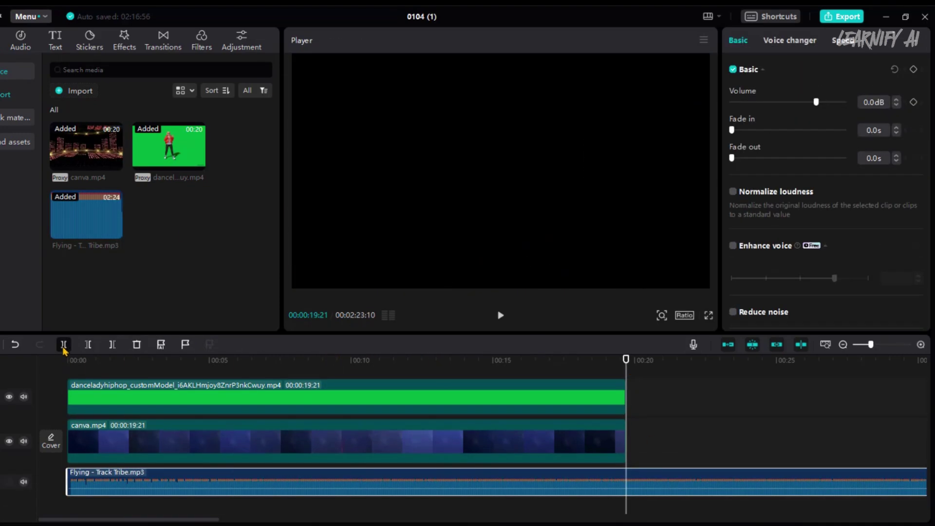
Step: Cut the Flying track off at the video's 19:21 end and add a short fade-out
left_click(64, 344)
key("Delete")
left_click(895, 155)
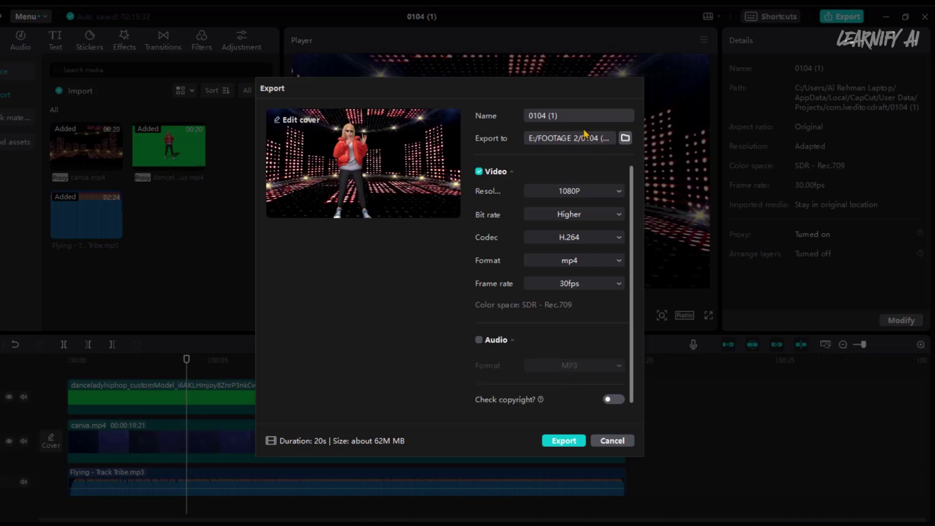
Step: Name the export 'dance final video' and render it as a 1080P mp4
type("dance final video")
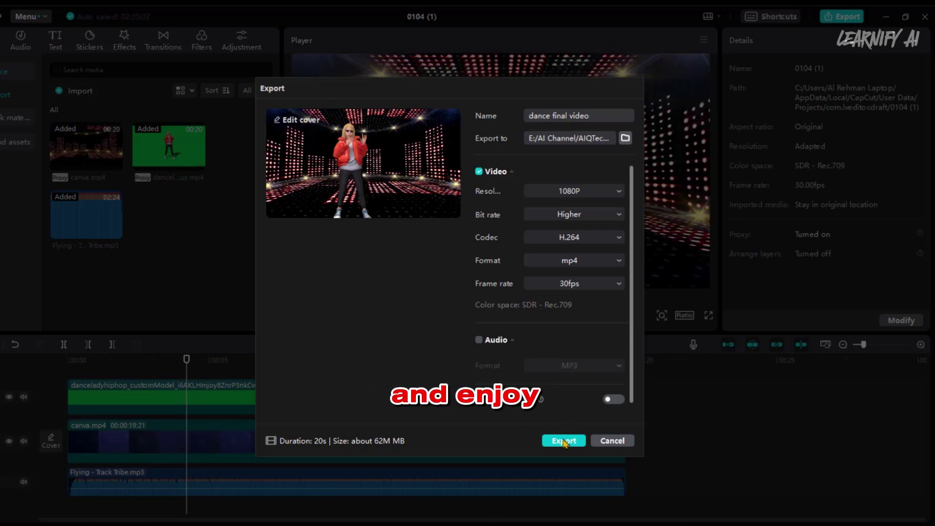
left_click(564, 440)
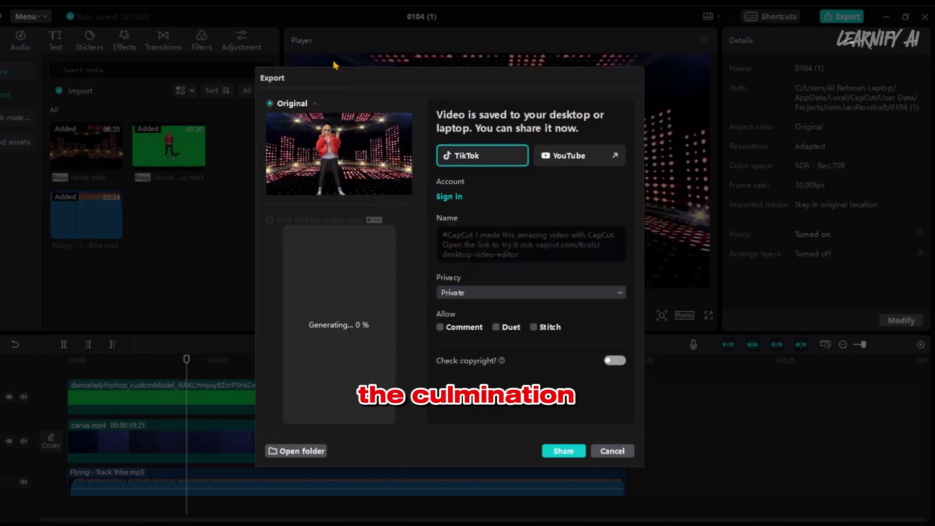